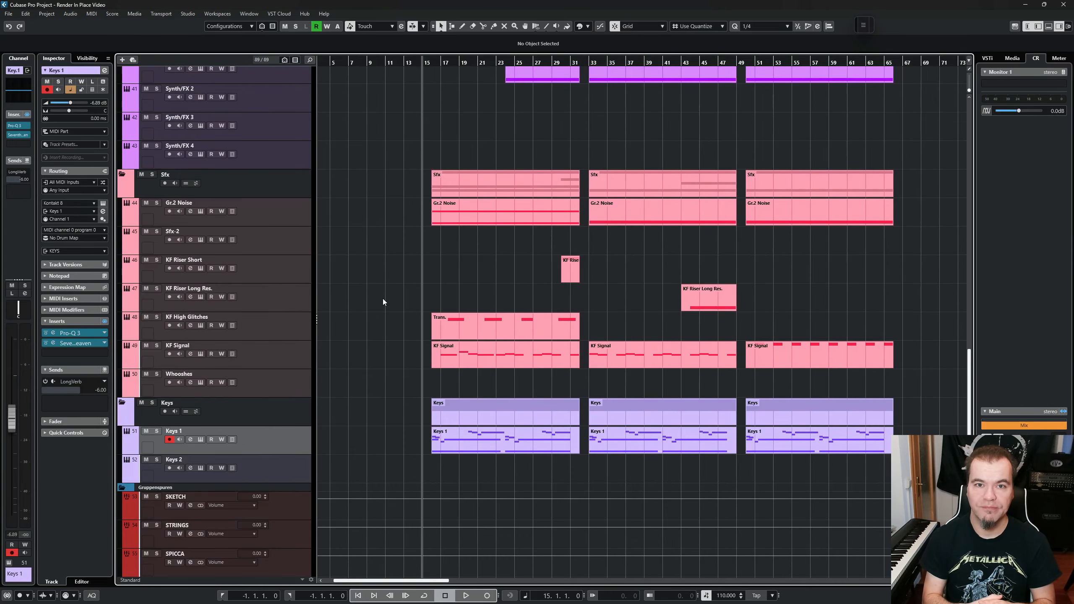
- View the Kontakt instrument loaded on the KF Booms track, and close its window
scroll(480, 300, "up", 5)
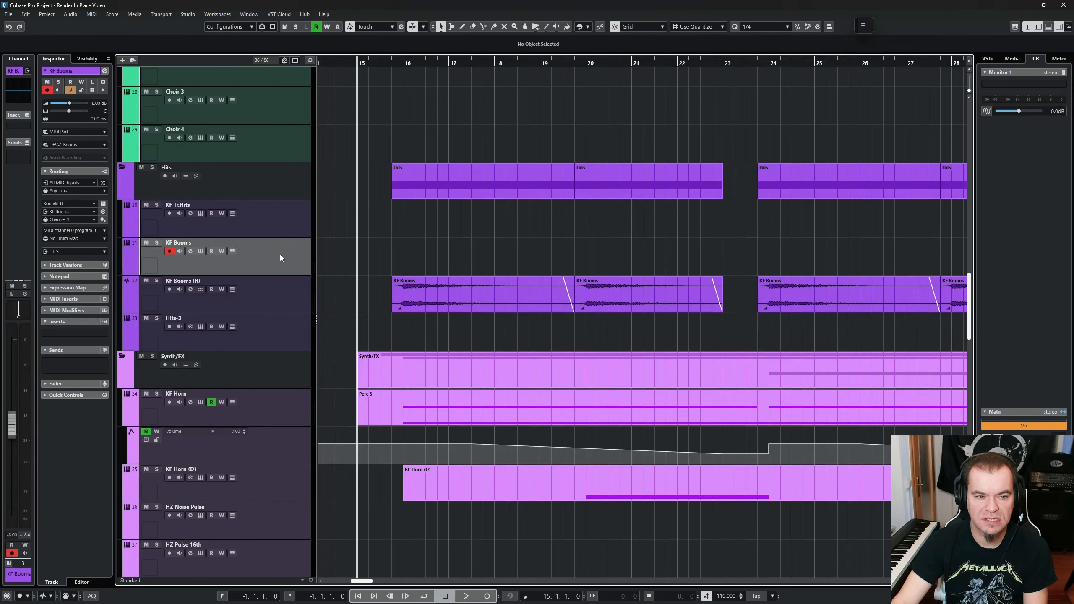
key("e")
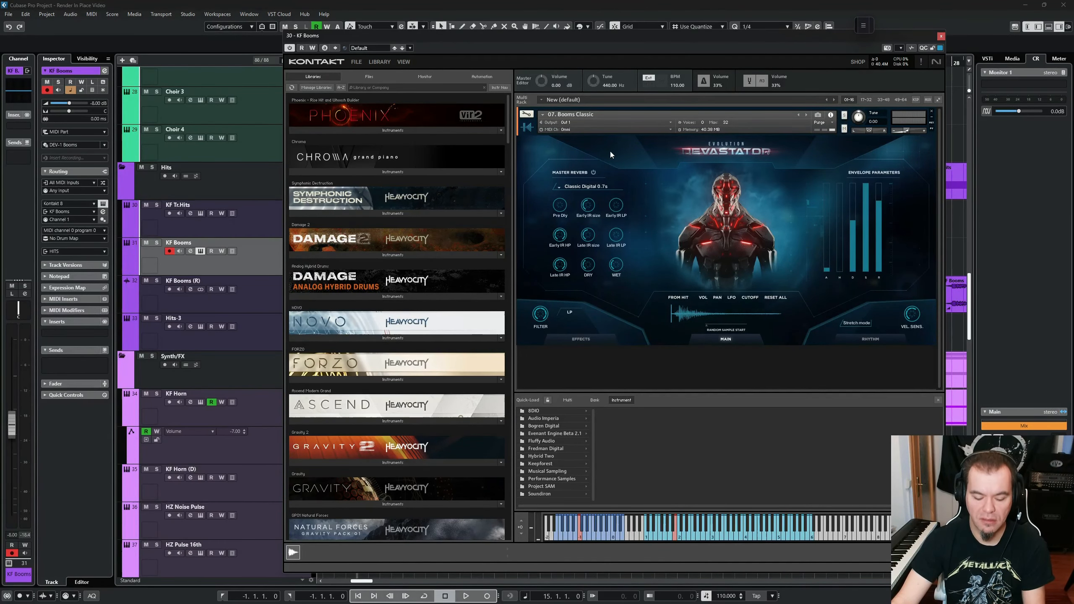
key("Escape")
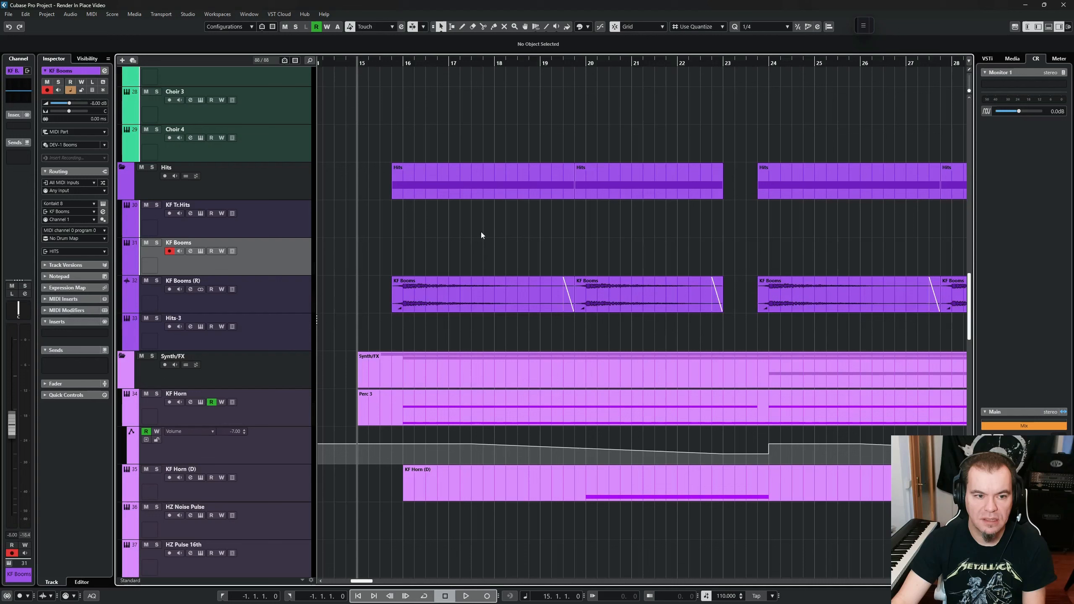
- Solo the KF Booms track and record one sustained boom note onto it, starting the take at bar 15 and stopping just before bar 21
key("s")
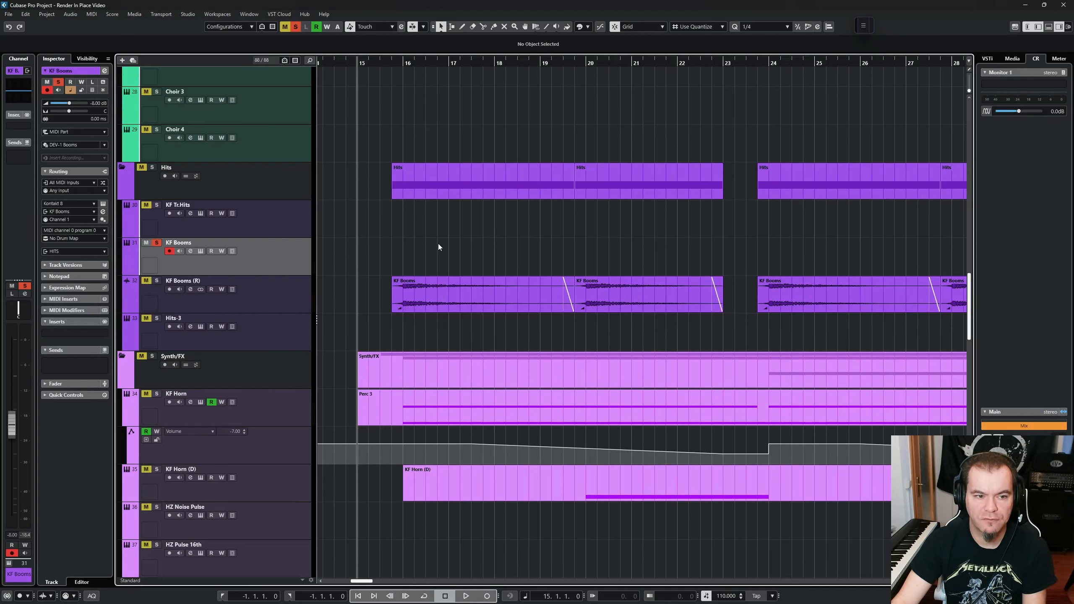
key("KP_Multiply")
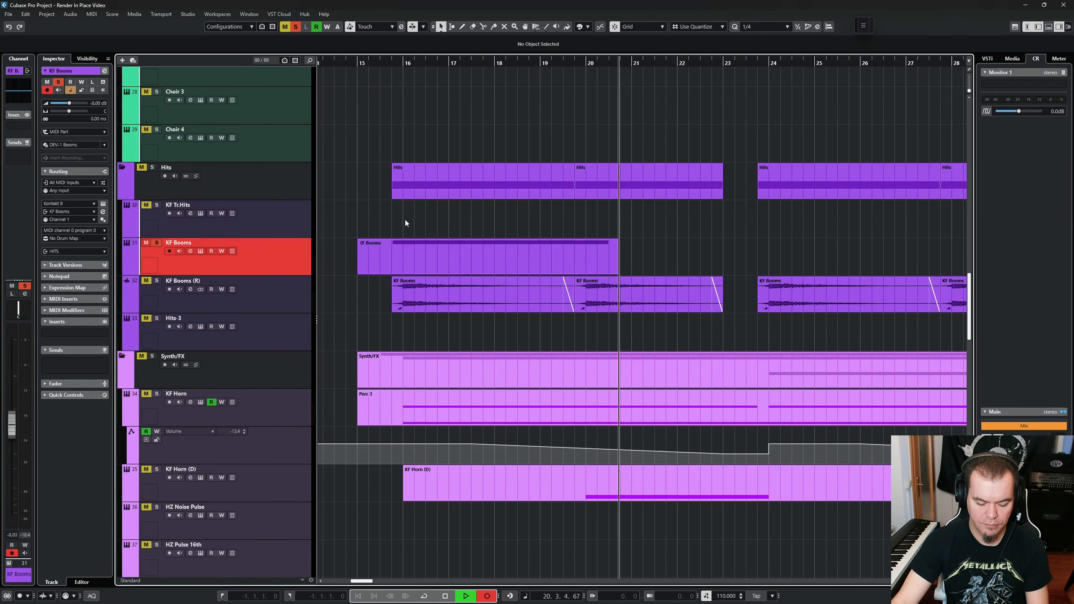
key("space")
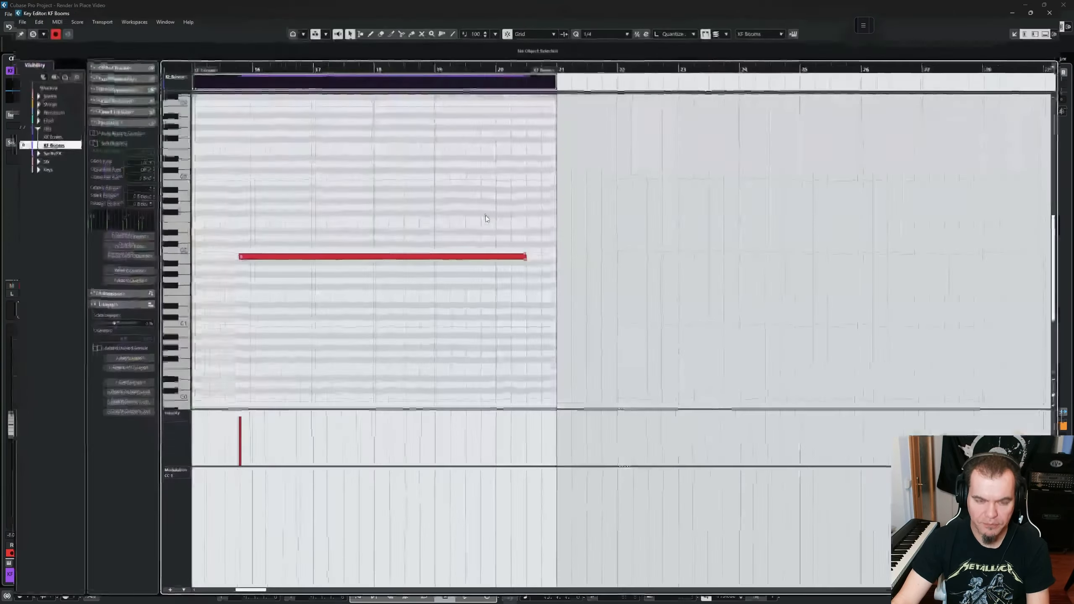
- Inspect the recorded KF Booms note in the Key Editor, return to the project, and turn off the track's solo
key("Return")
scroll(424, 215, "left", 1)
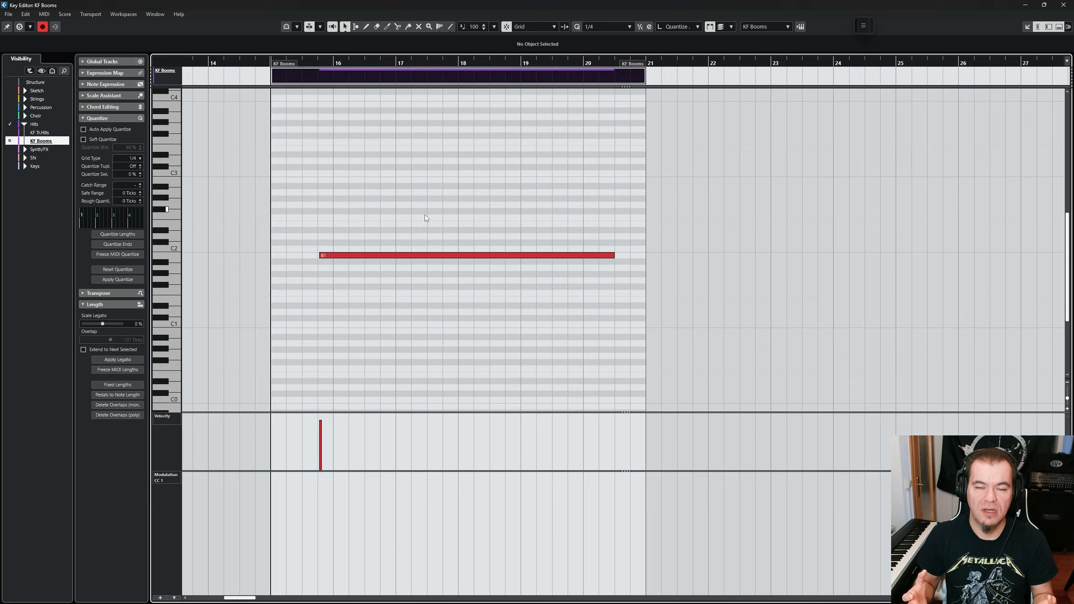
key("Return")
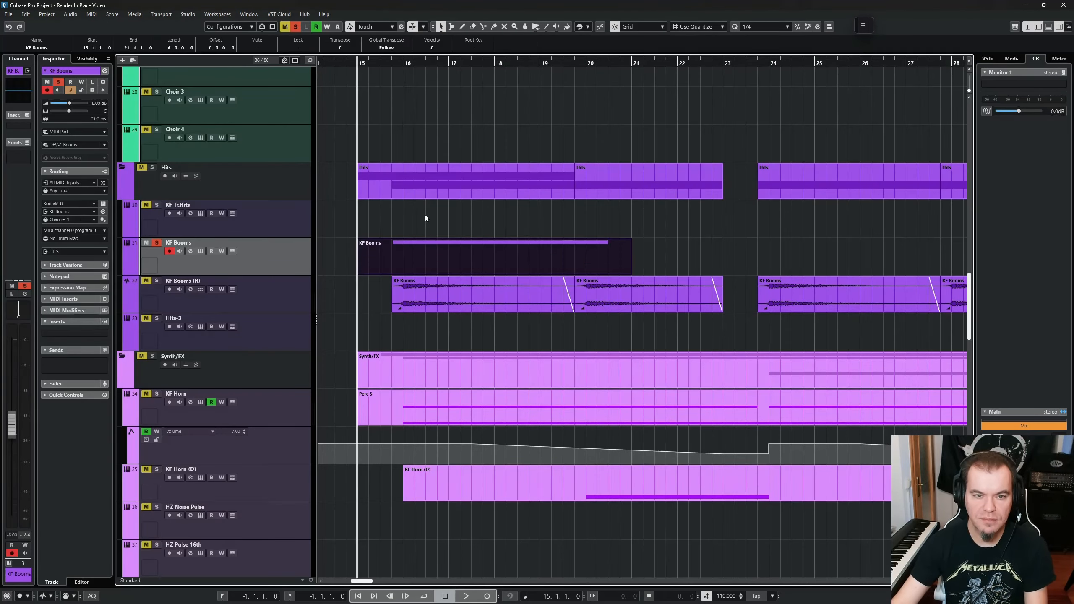
left_click(424, 215)
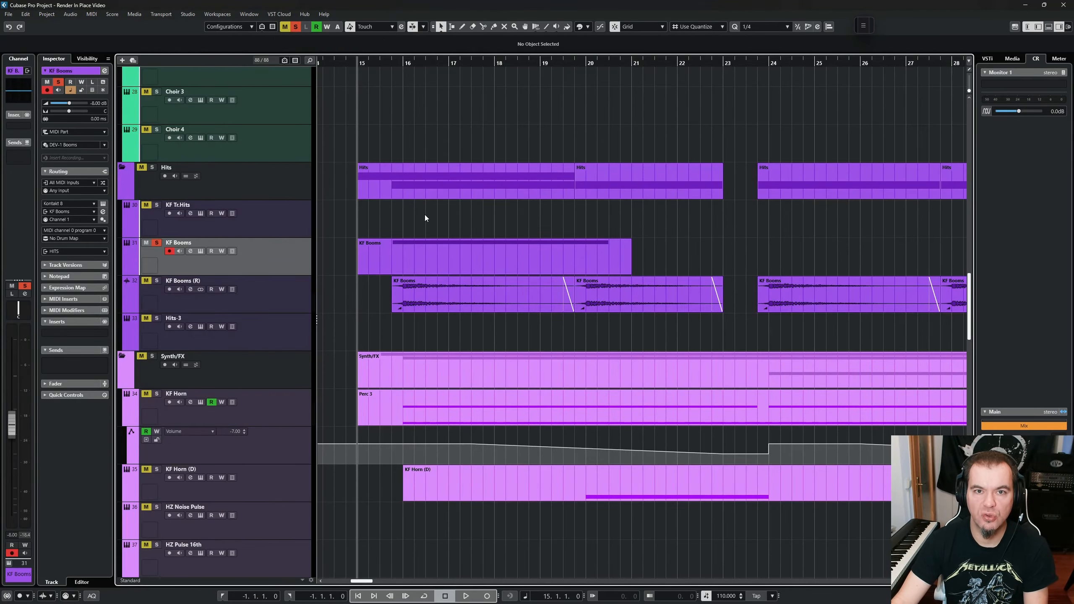
key("s")
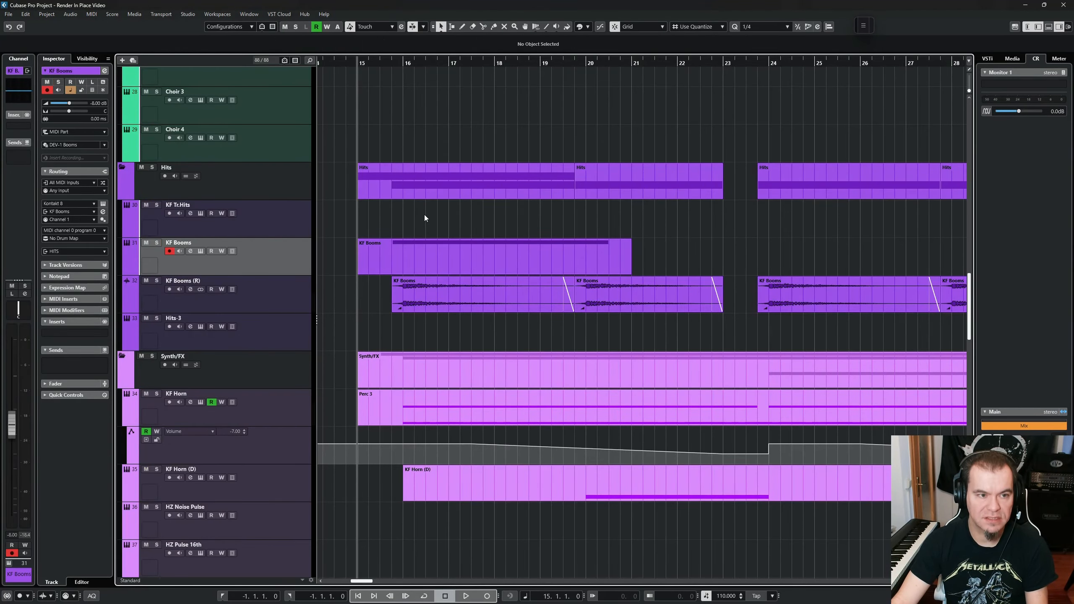
- View the Render in Place settings for the whole KF Booms track, and close them without rendering
left_click(26, 14)
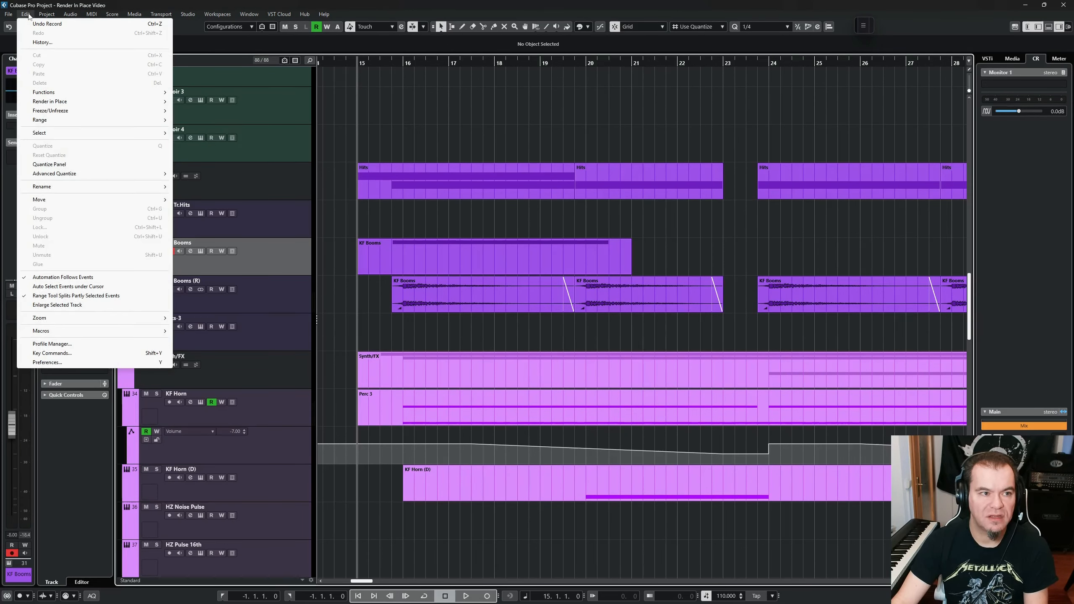
mouse_move(140, 106)
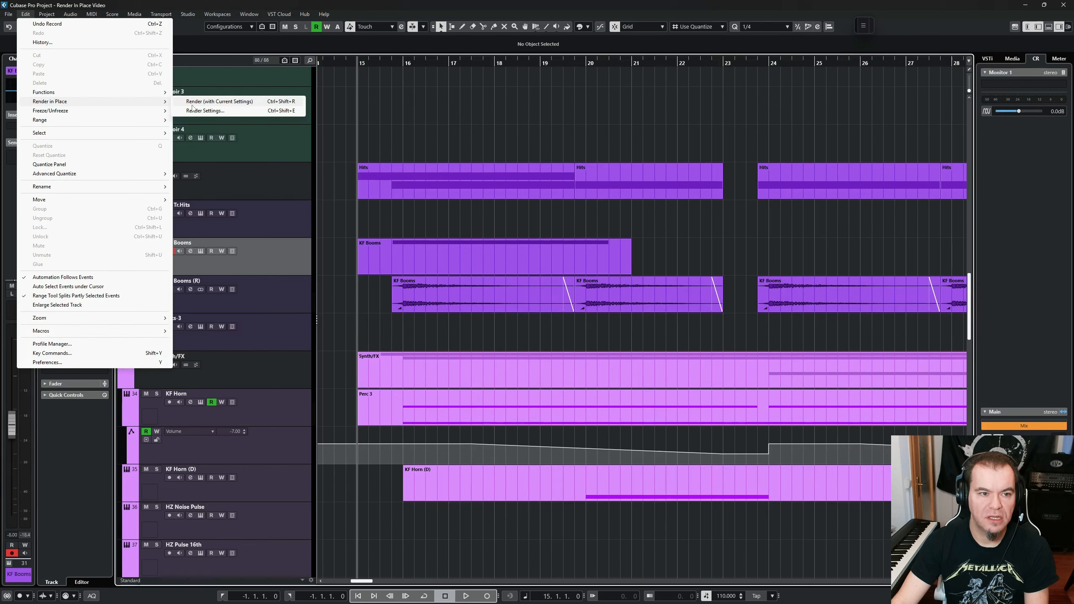
left_click(227, 112)
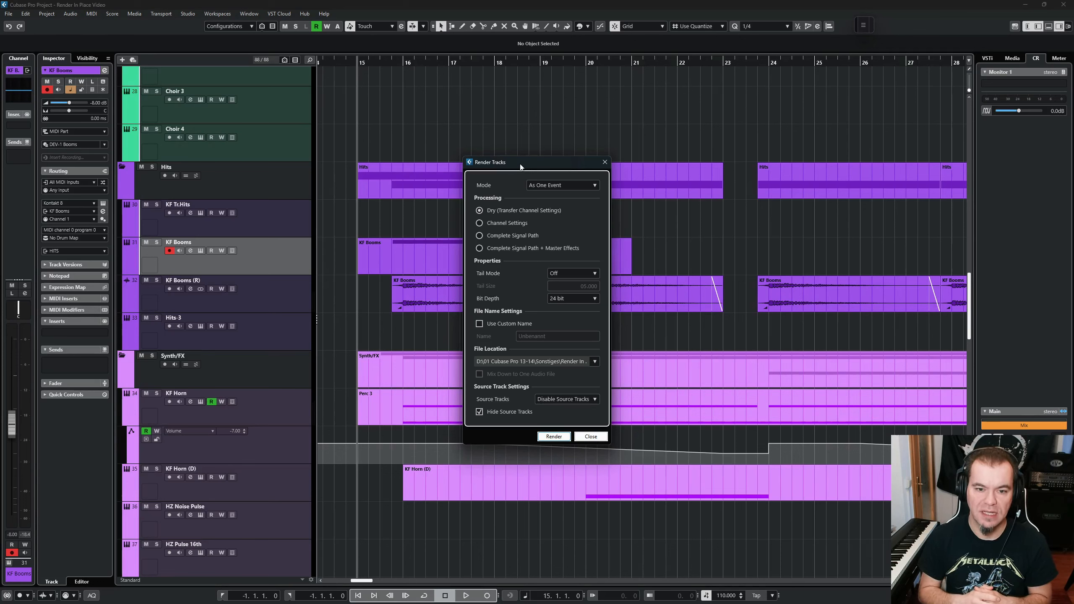
left_click(605, 162)
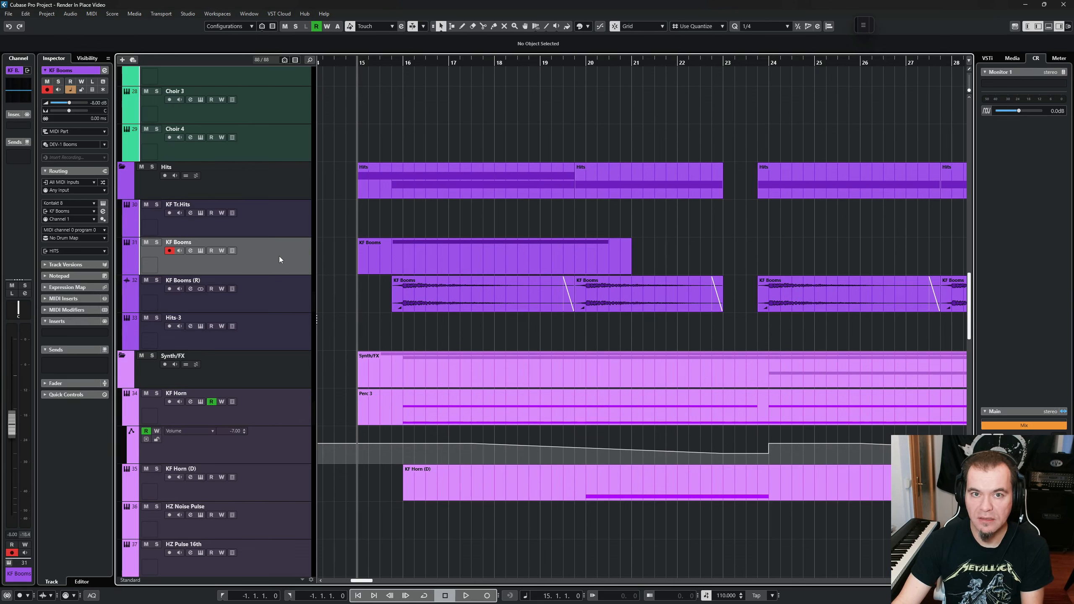
- View the Render Selection settings for the recorded KF Booms part alone, close them, and deselect the part
left_click(435, 252)
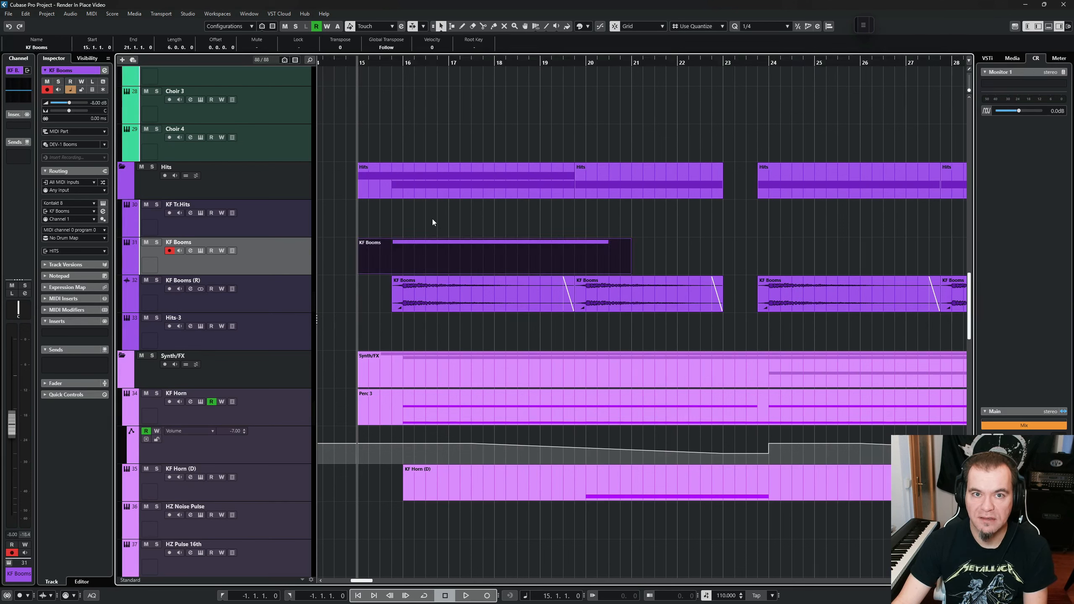
key("ctrl+r")
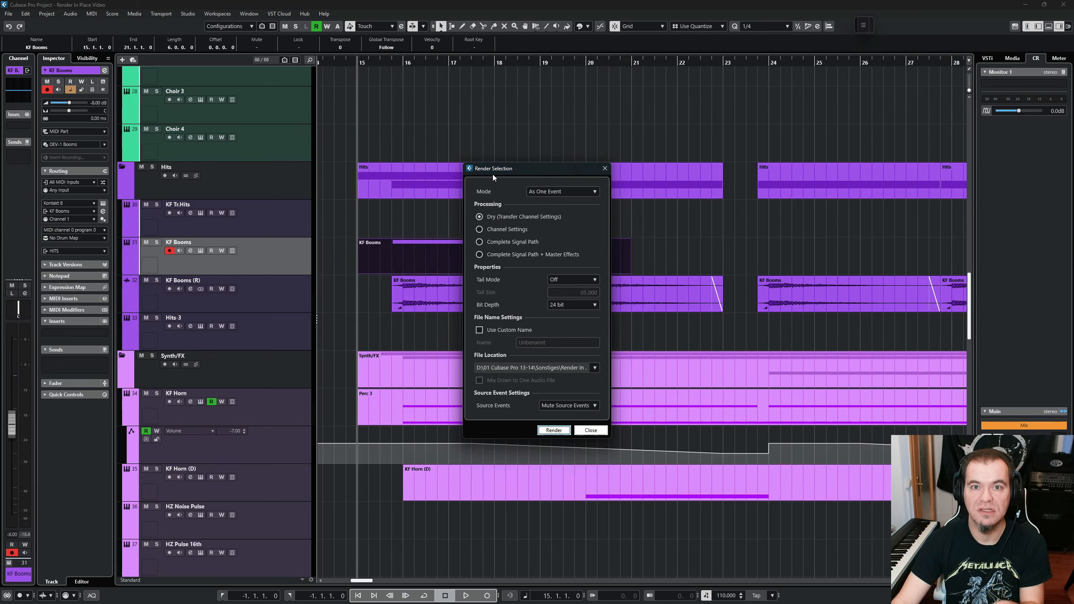
left_click(604, 168)
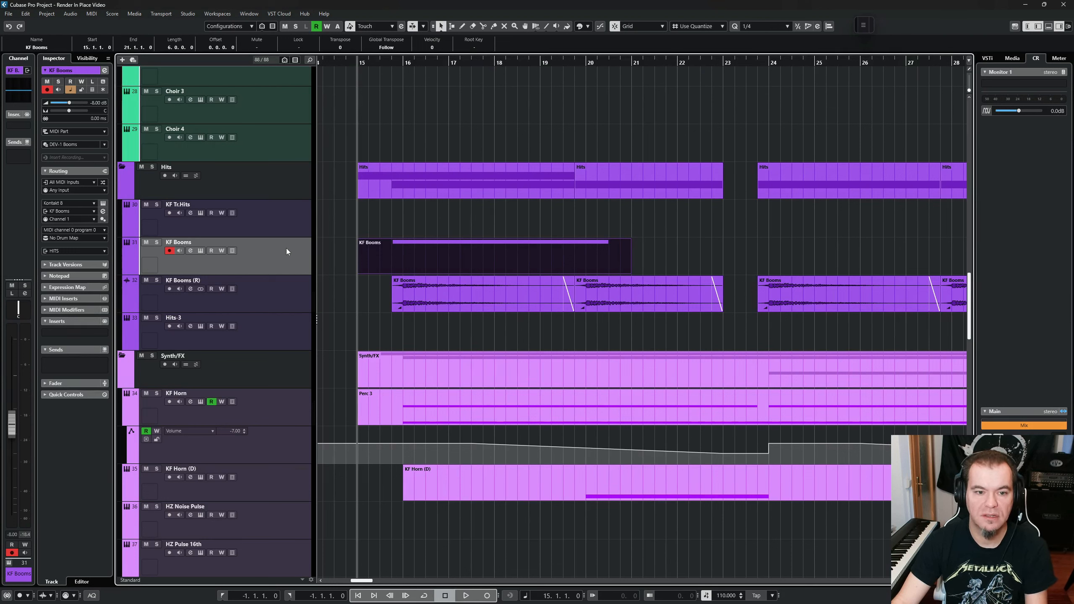
left_click(413, 217)
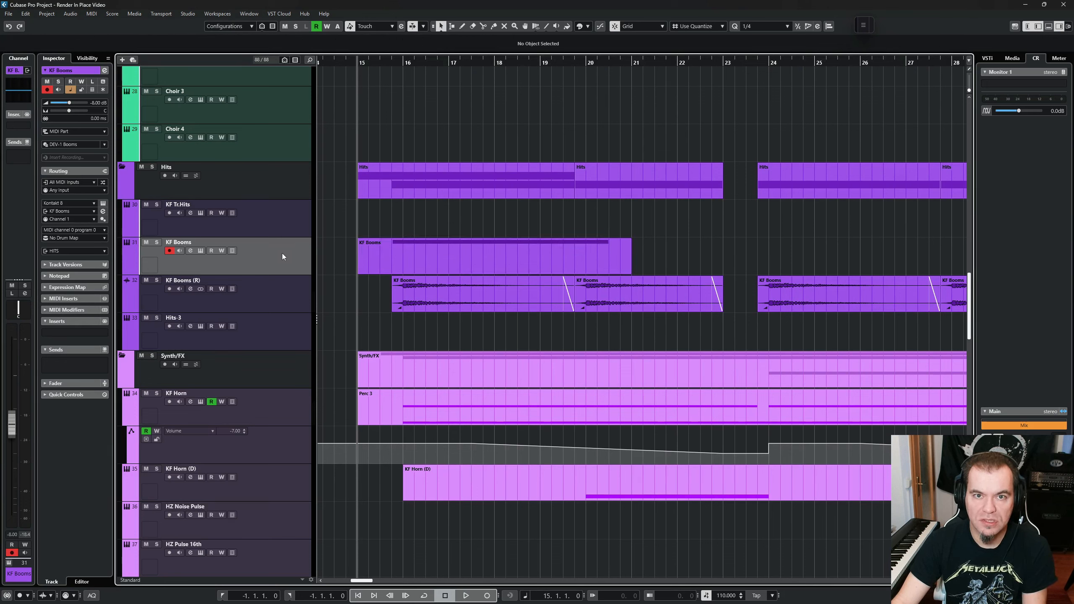
- Extend the recorded KF Booms part so it ends at bar 23, and select it
key("alt+r")
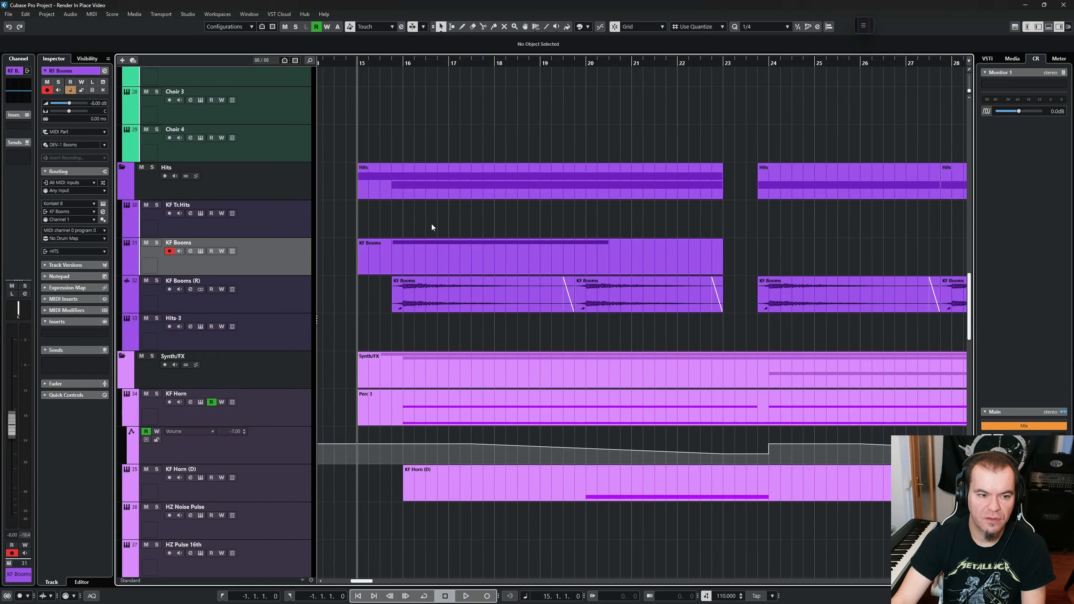
left_click(438, 250)
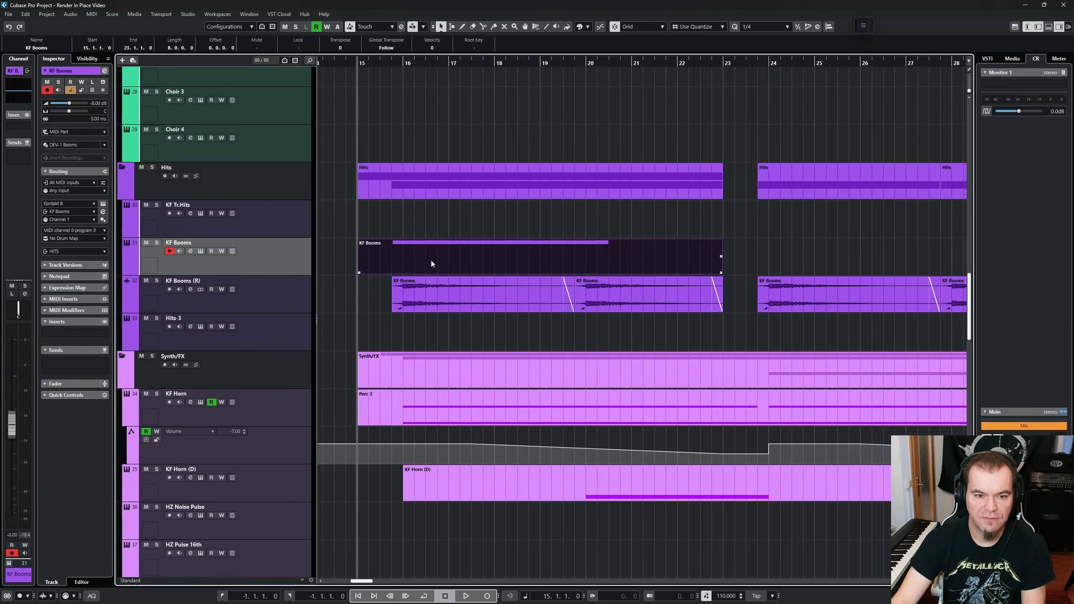
- Try the Seconds tail mode in the Render Selection settings, set it back to Off, and close the dialog
key("ctrl+shift+r")
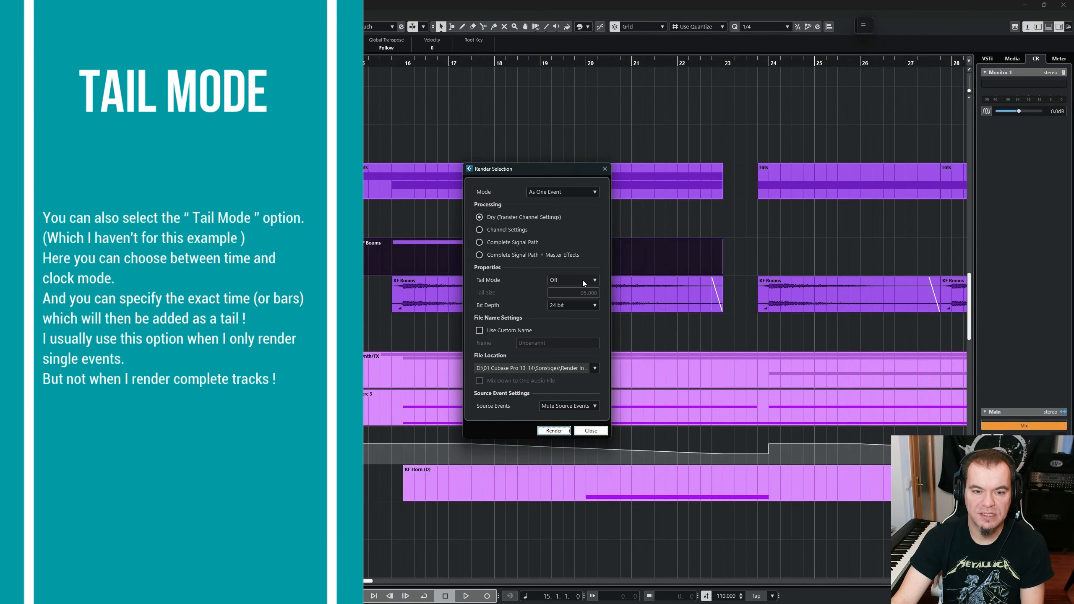
left_click(582, 281)
left_click(577, 298)
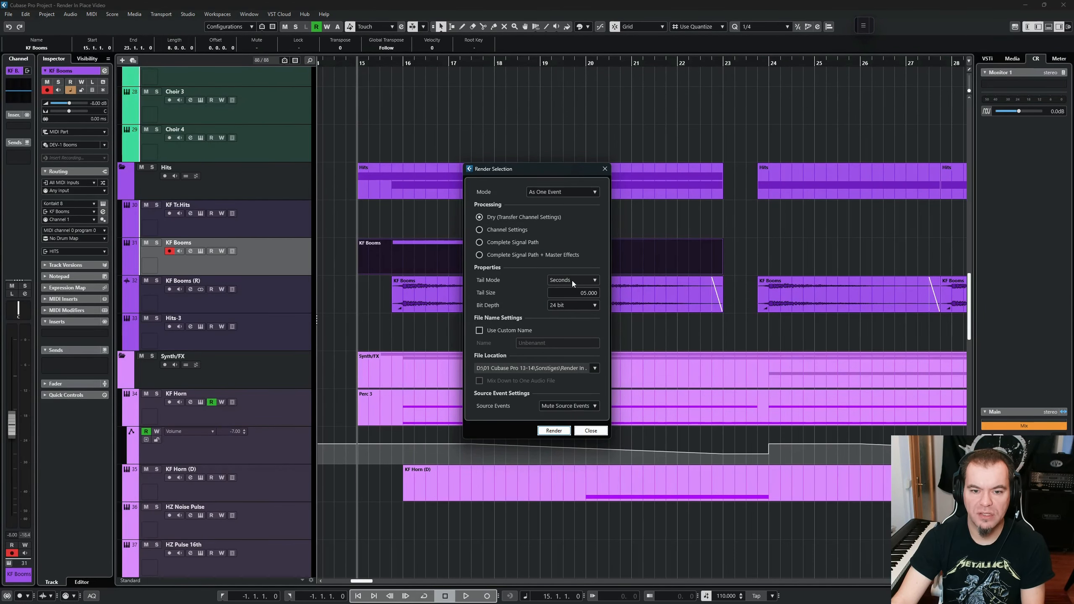
left_click(572, 281)
left_click(570, 291)
left_click(604, 167)
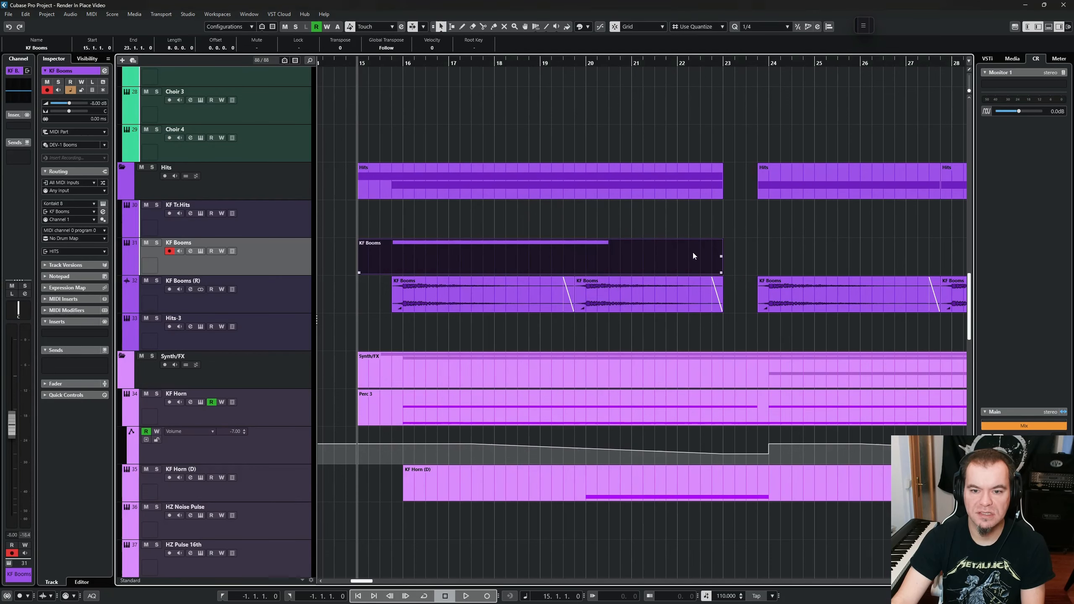
mouse_move(722, 268)
left_mouse_down()
mouse_move(654, 279)
mouse_move(719, 279)
mouse_move(714, 267)
left_mouse_up()
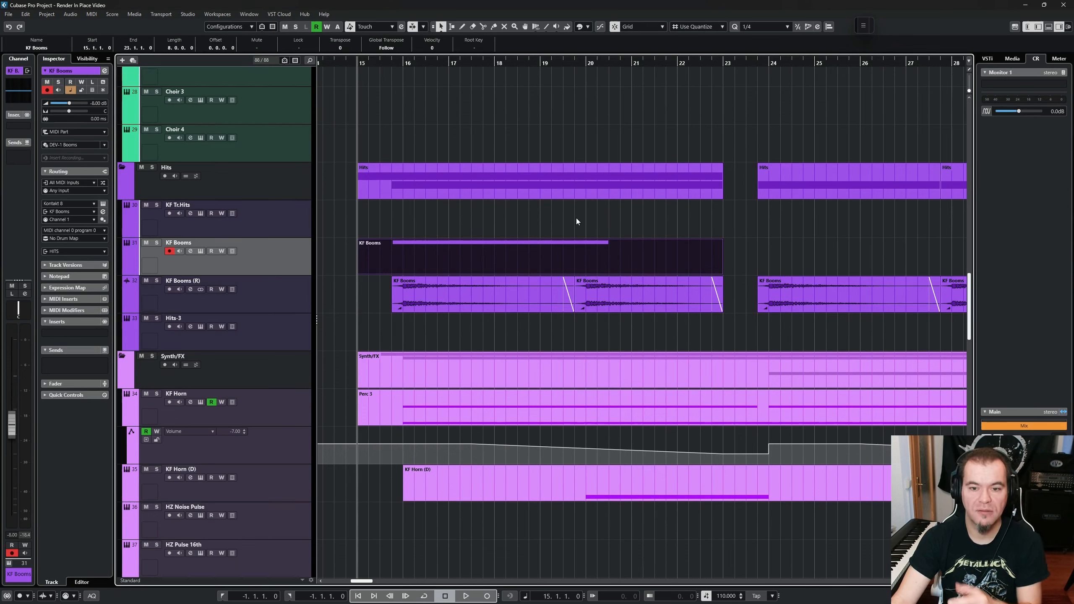
mouse_move(721, 257)
left_mouse_down()
mouse_move(664, 257)
mouse_move(736, 257)
mouse_move(722, 257)
left_mouse_up()
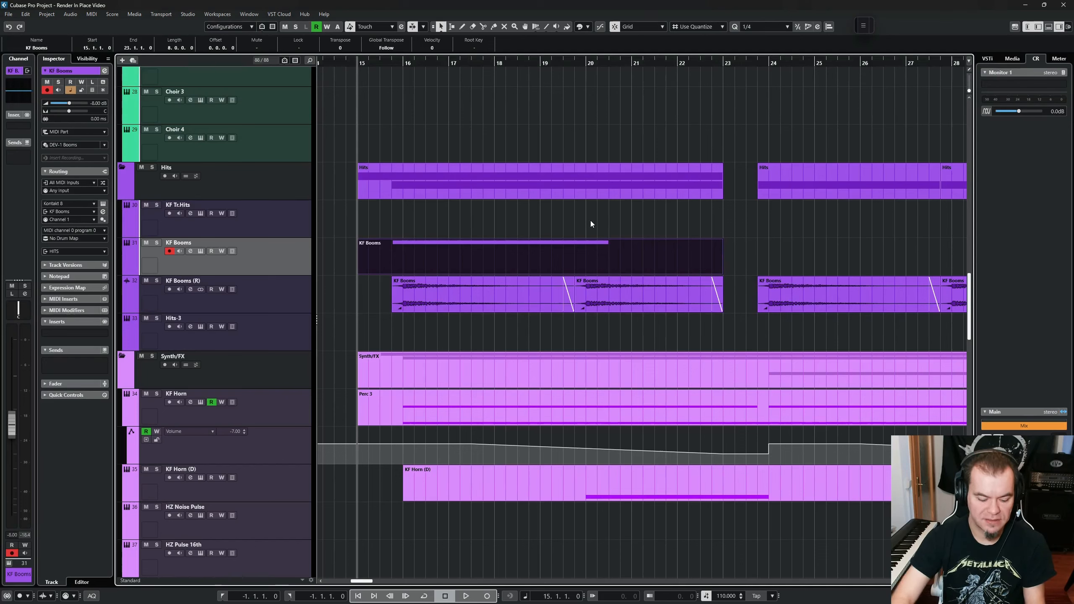
- Render the selected KF Booms part as one dry 24-bit event with tail mode Off and Mute Source Events
key("alt+r")
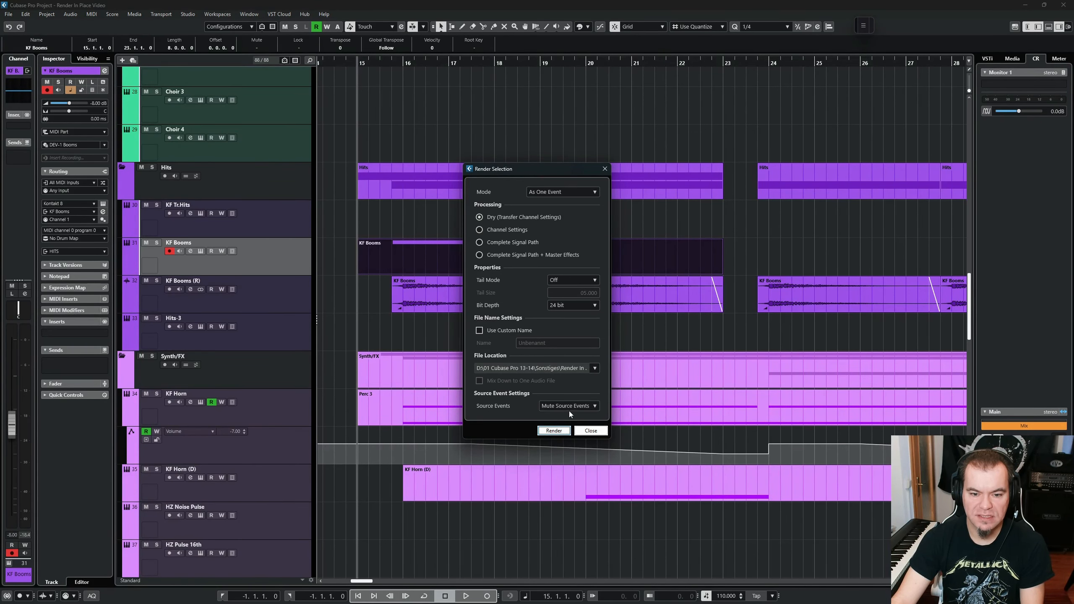
left_click(595, 406)
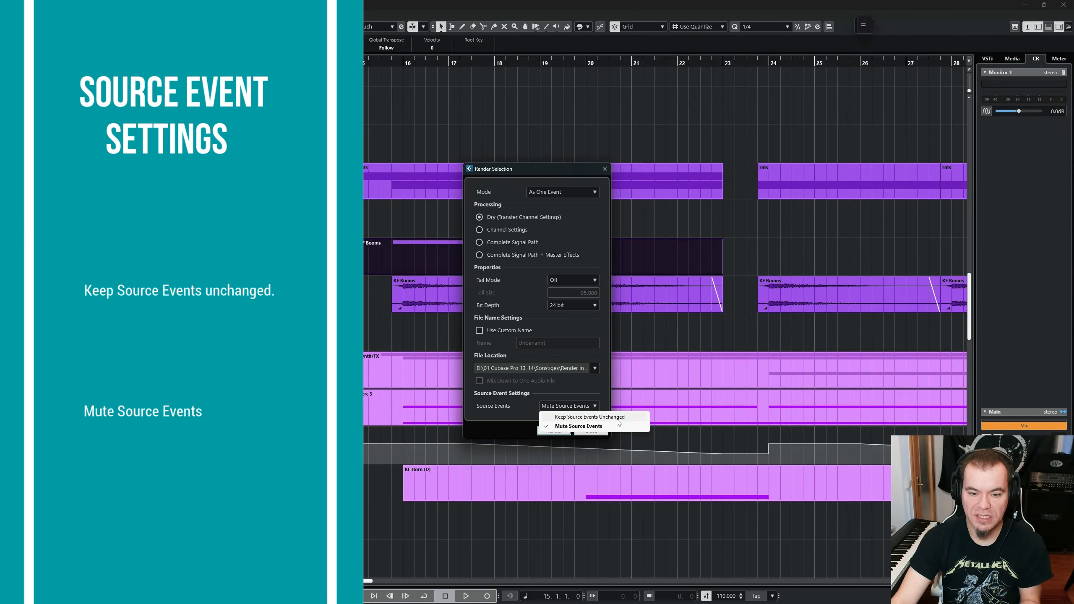
left_click(586, 427)
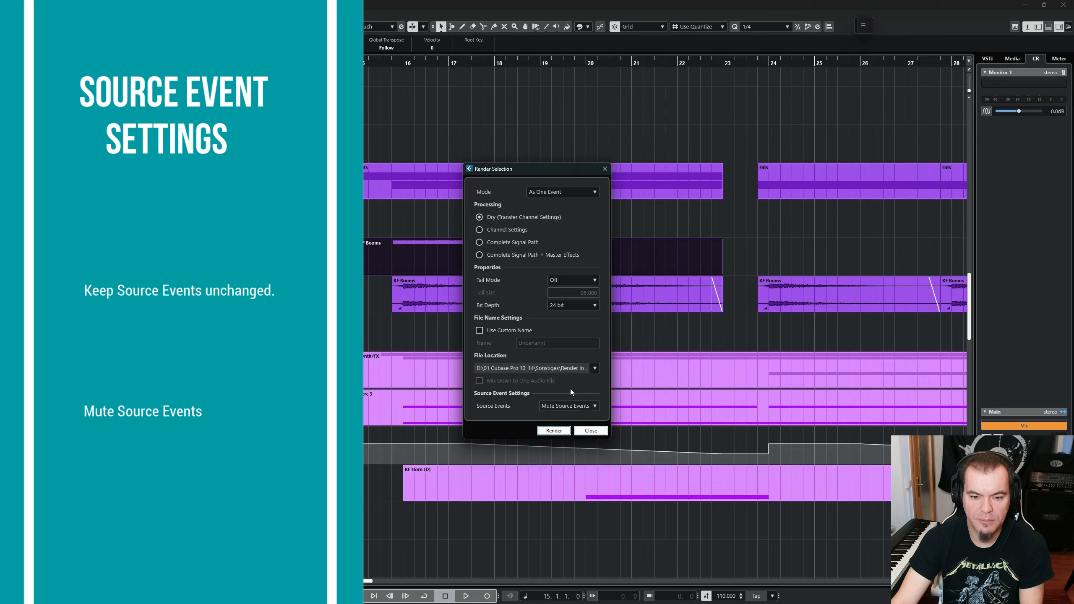
left_click(552, 431)
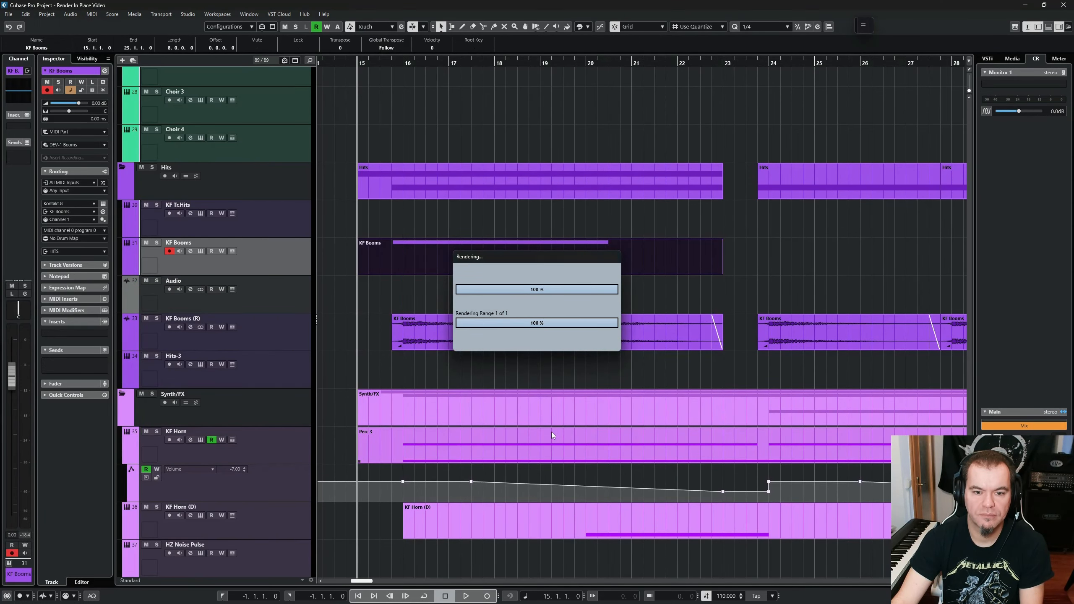
- Compare the rendered KF Booms hit with the bar 16 line and the existing KF Booms (R) event below it
left_click(445, 295)
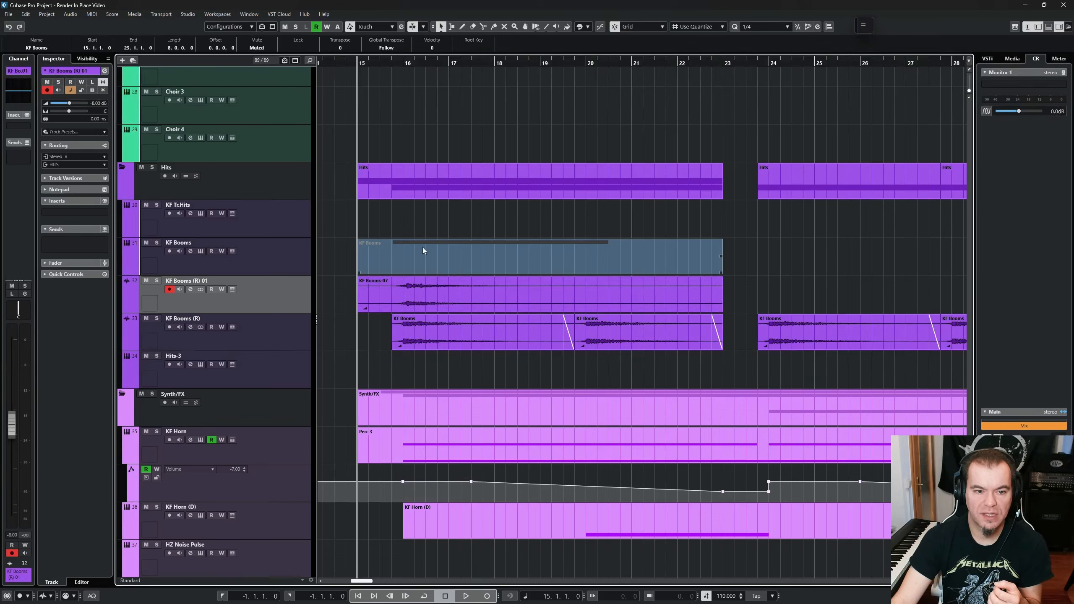
left_click(383, 253)
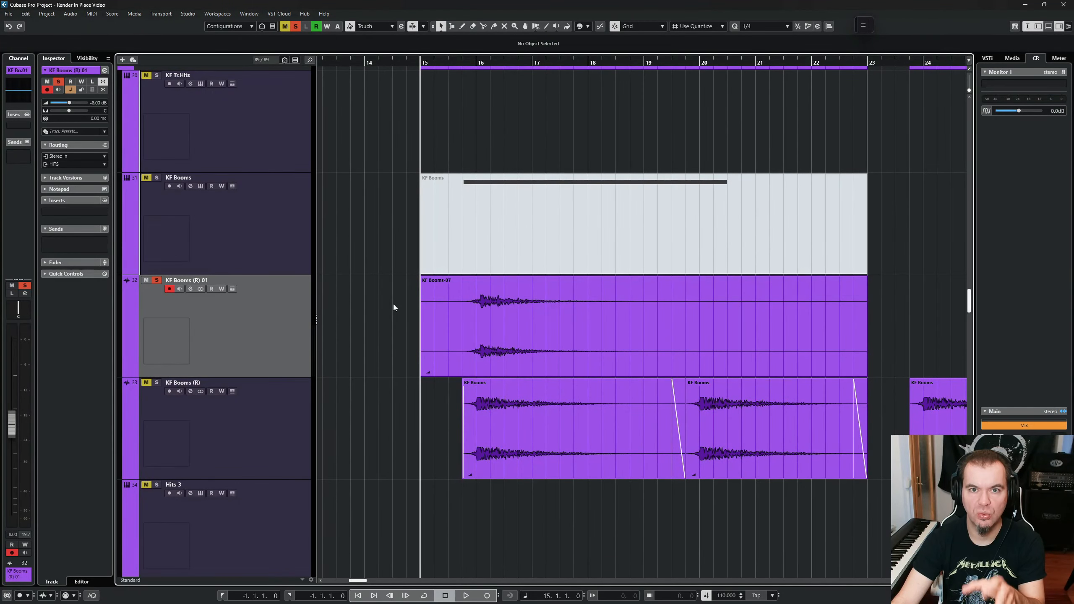
scroll(477, 311, "up", 2)
scroll(476, 310, "up", 4)
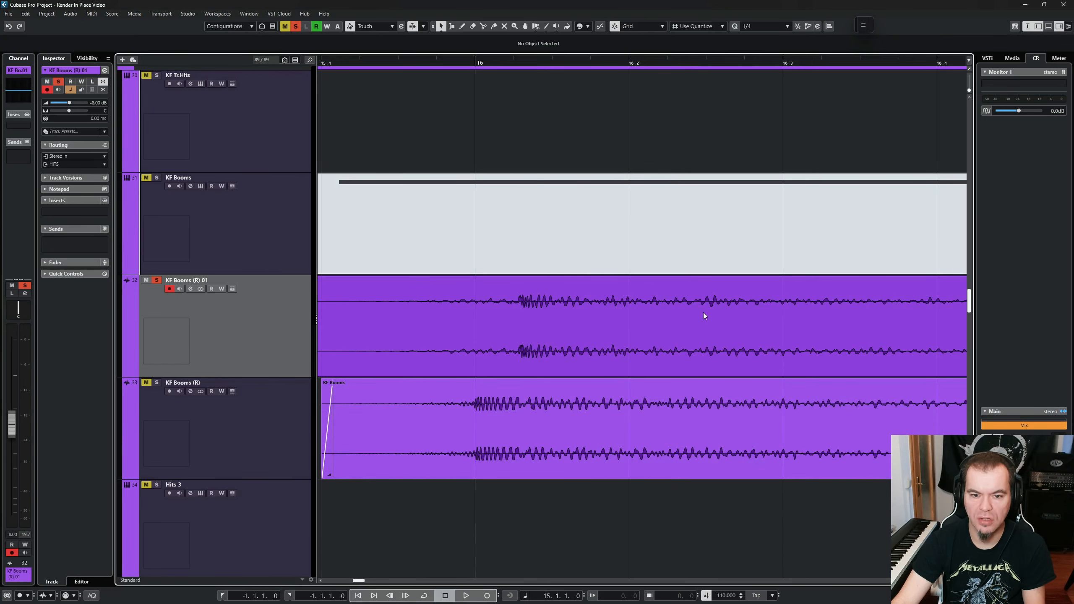
scroll(502, 321, "down", 4)
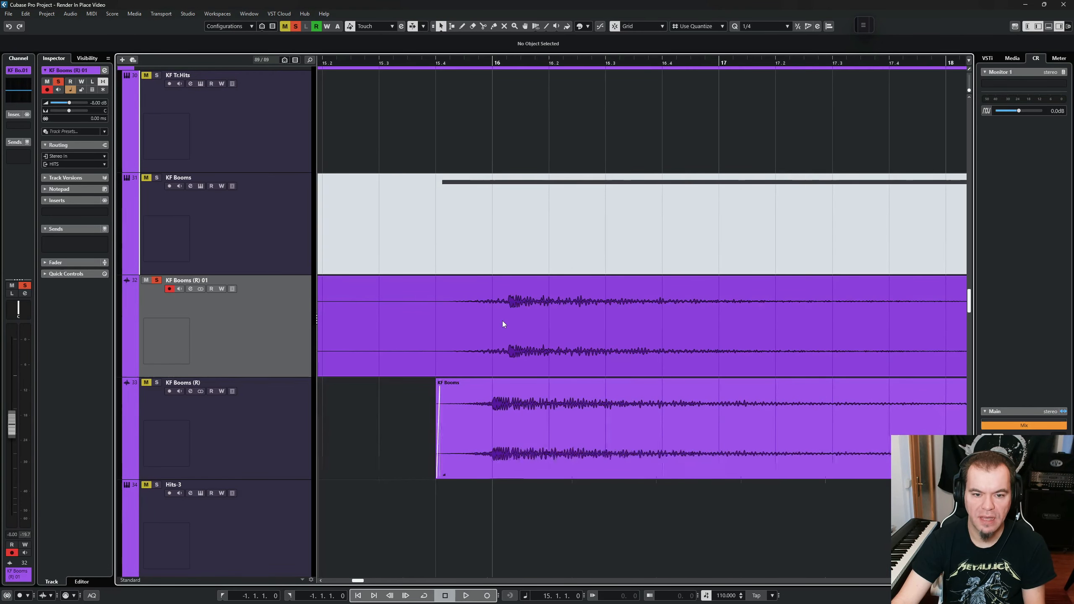
scroll(561, 317, "right", 2)
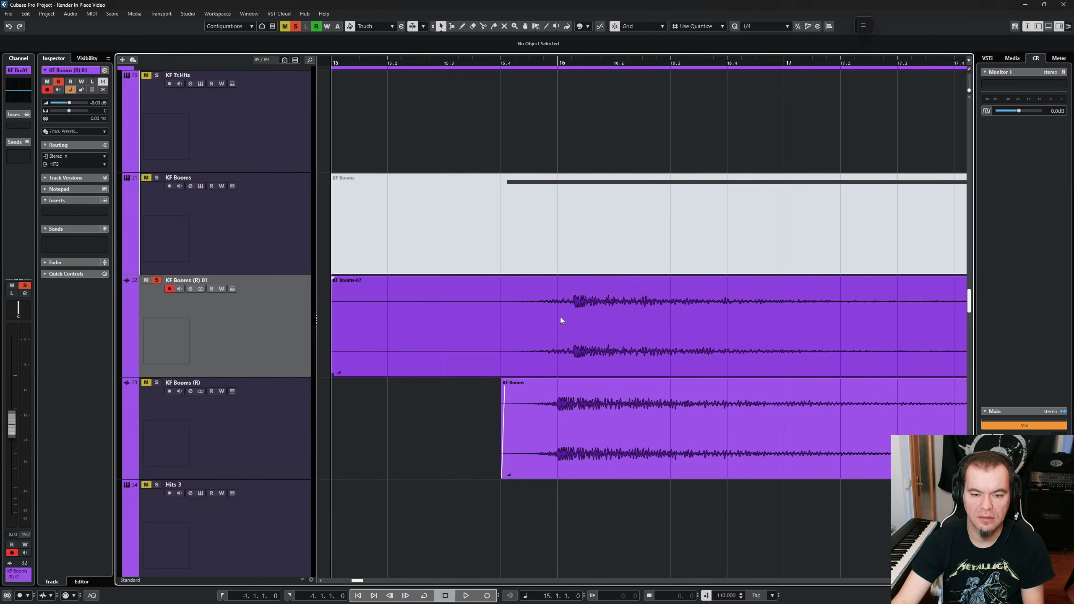
scroll(561, 318, "up", 3)
- Move the rendered KF Booms event earlier to start at 14.4.3.101, aligning its hit with bar 16
left_click(589, 313)
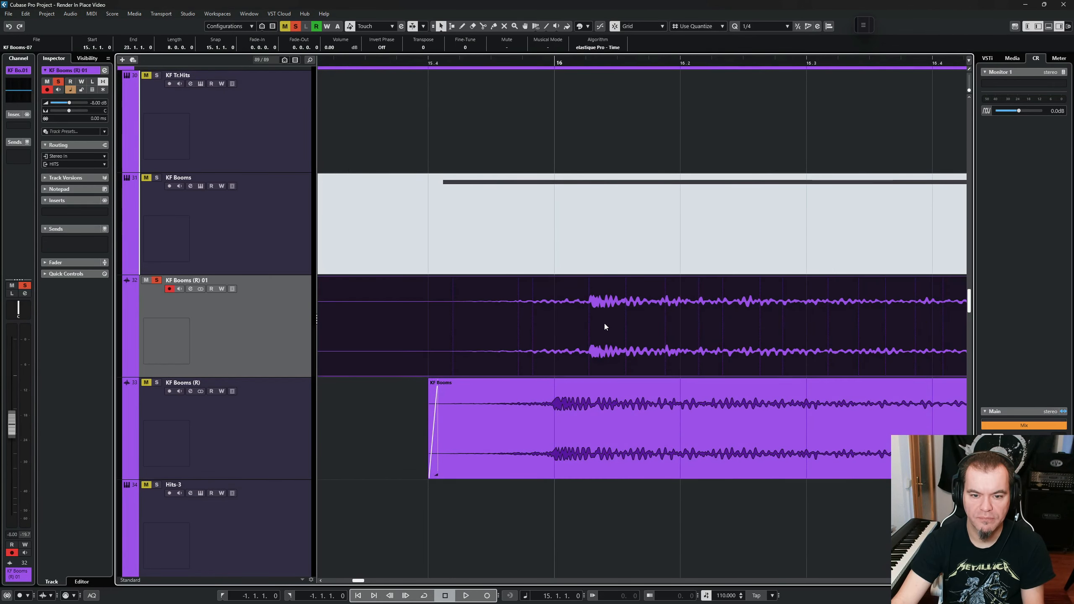
left_click_drag(605, 321, 578, 352)
scroll(567, 335, "up", 3)
scroll(567, 335, "up", 2)
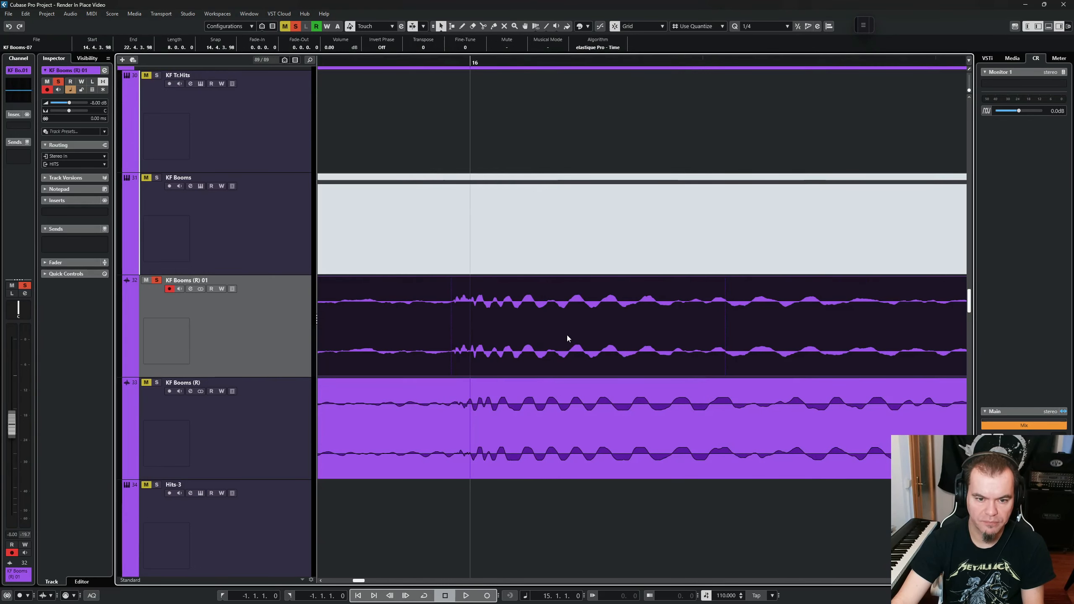
left_click_drag(493, 320, 500, 333)
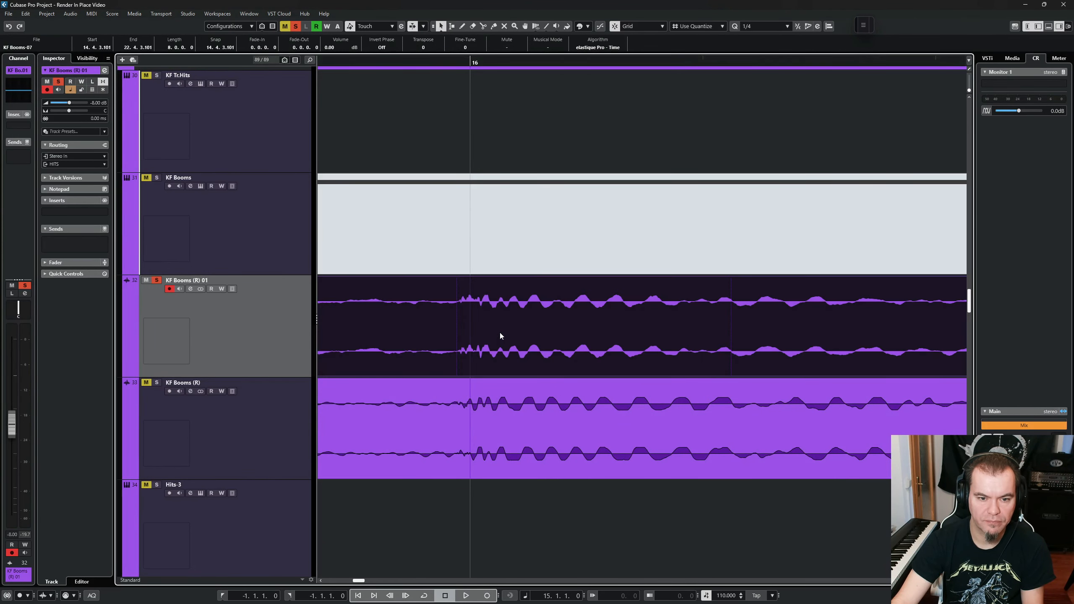
scroll(489, 308, "up", 3)
scroll(489, 309, "down", 3)
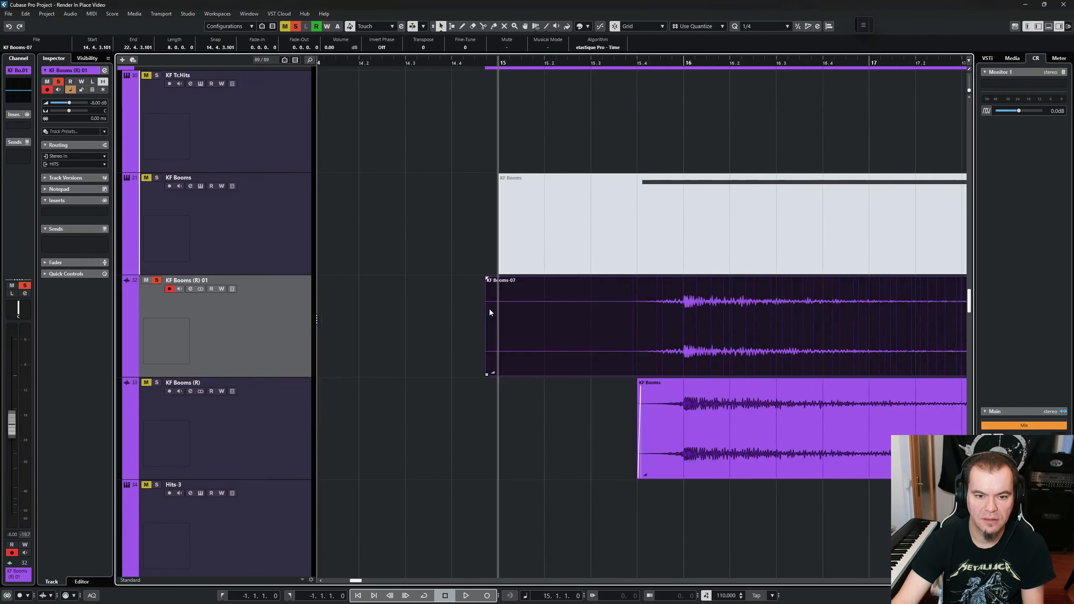
- Split the rendered KF Booms event at 15.3 and delete the silent piece before the split
left_click(590, 329, "alt")
left_click(556, 311)
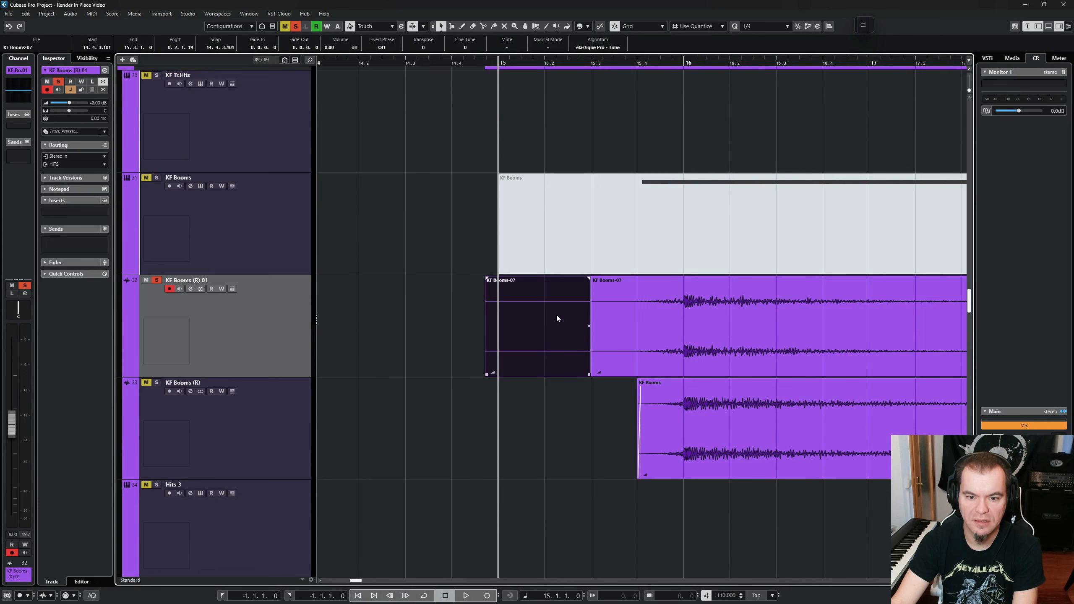
key("Delete")
left_click(548, 329)
scroll(549, 331, "left", 3)
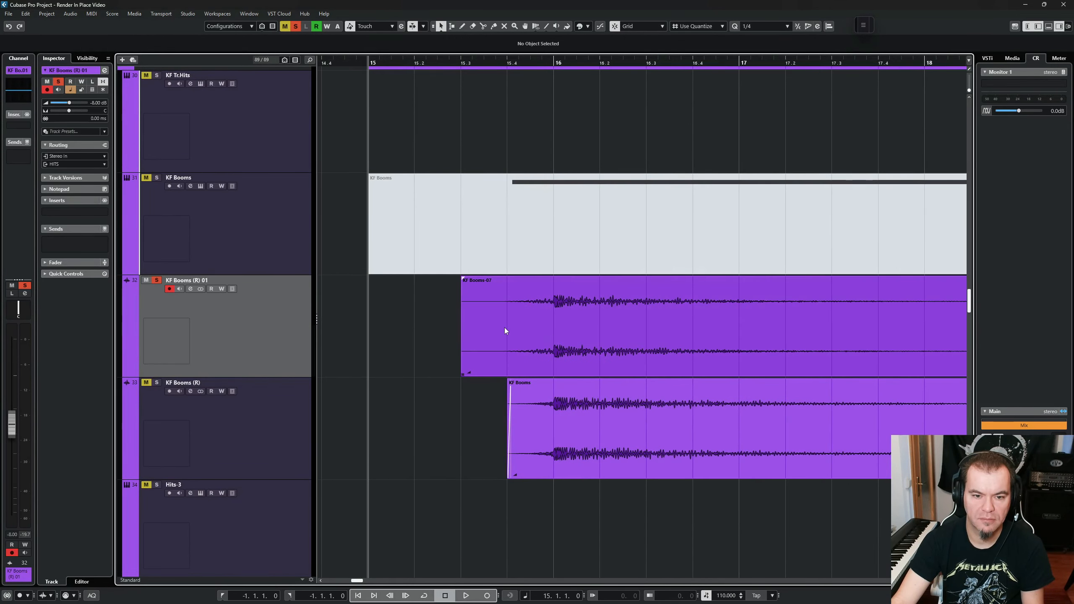
- Play the trimmed KF Booms event from bar 15 to check its timing, and stop playback
scroll(504, 327, "down", 5)
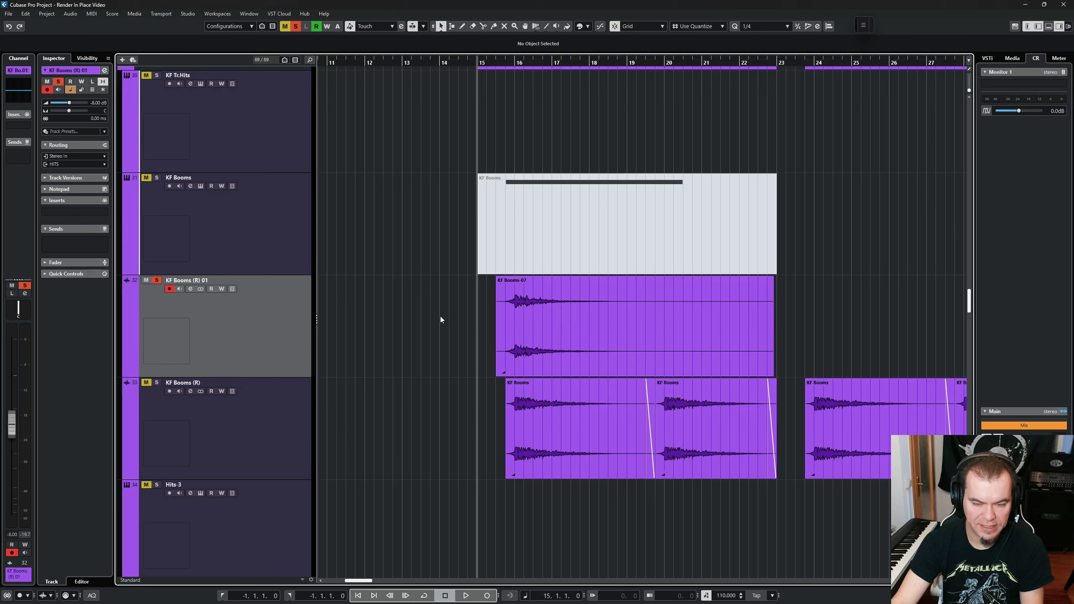
key("space")
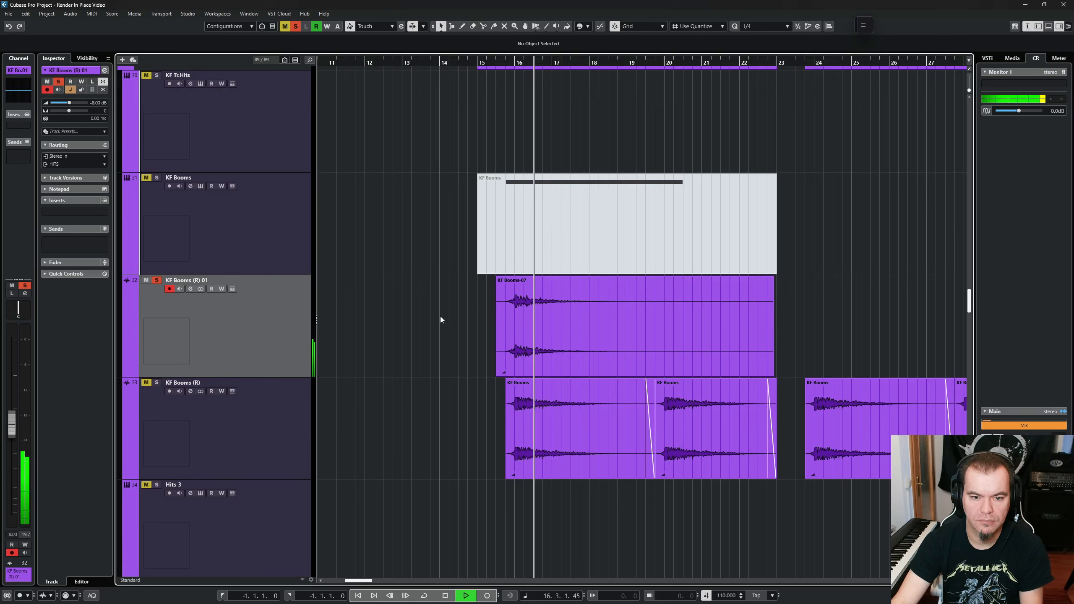
key("space")
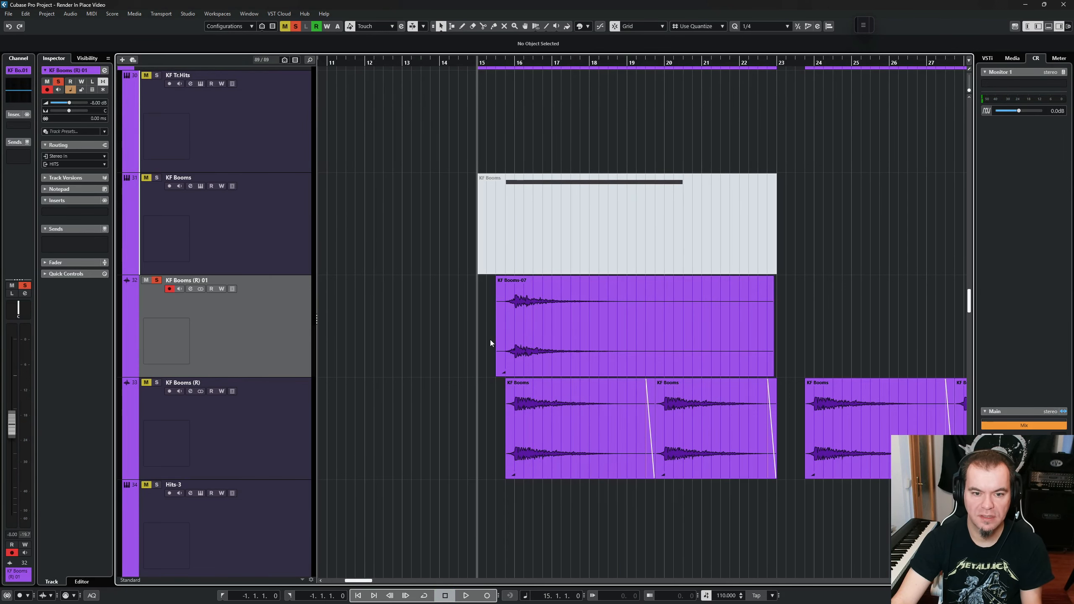
scroll(490, 340, "up", 5)
left_click(620, 334)
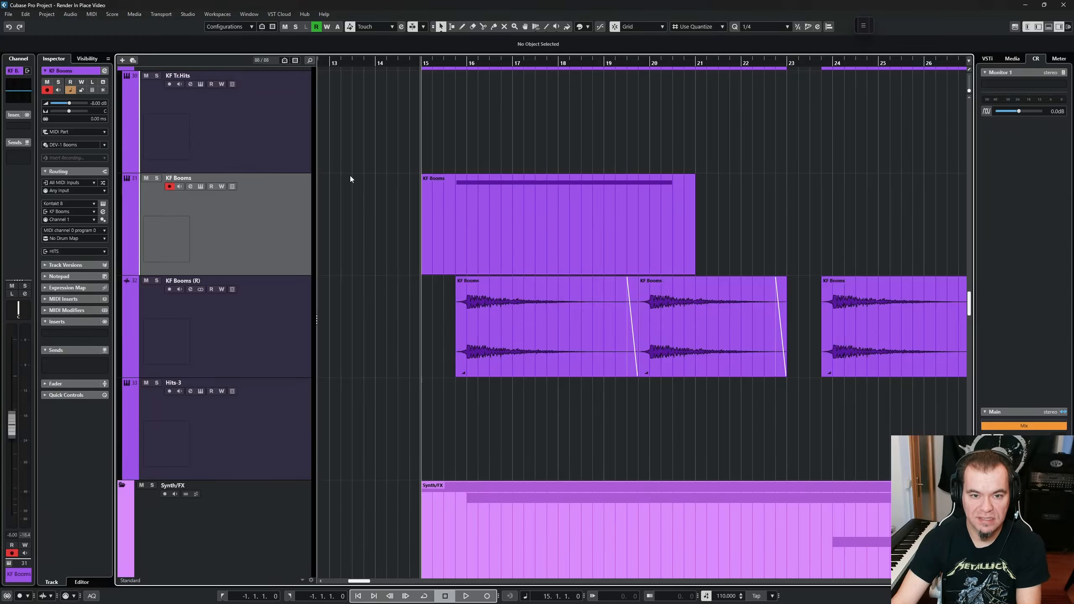
- Insert the FabFilter Pro-Q 3 equalizer in the first insert slot of the KF Booms track
left_click(455, 185)
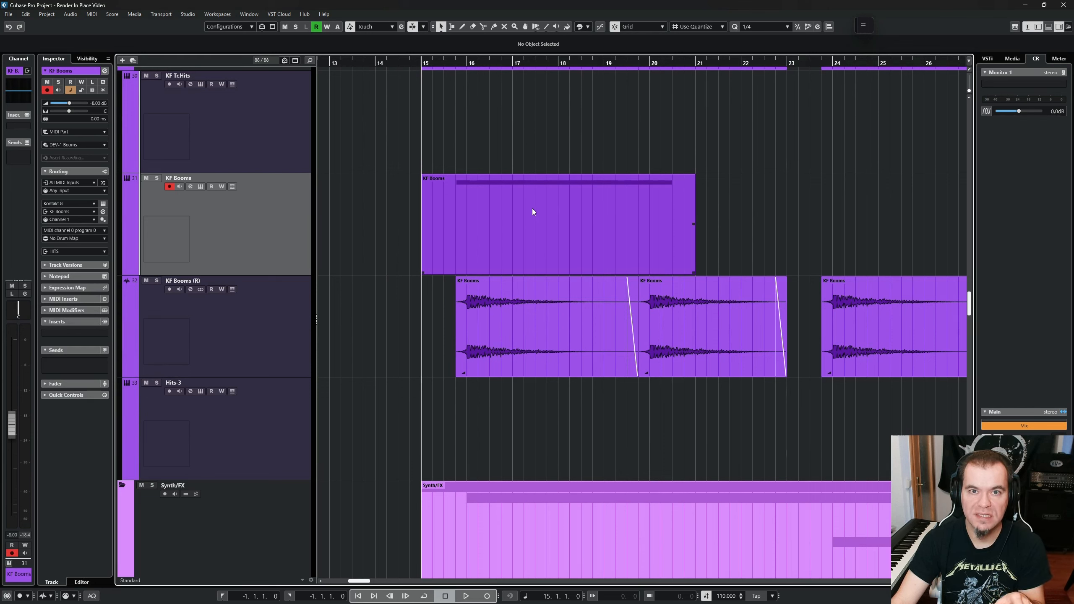
left_click(74, 333)
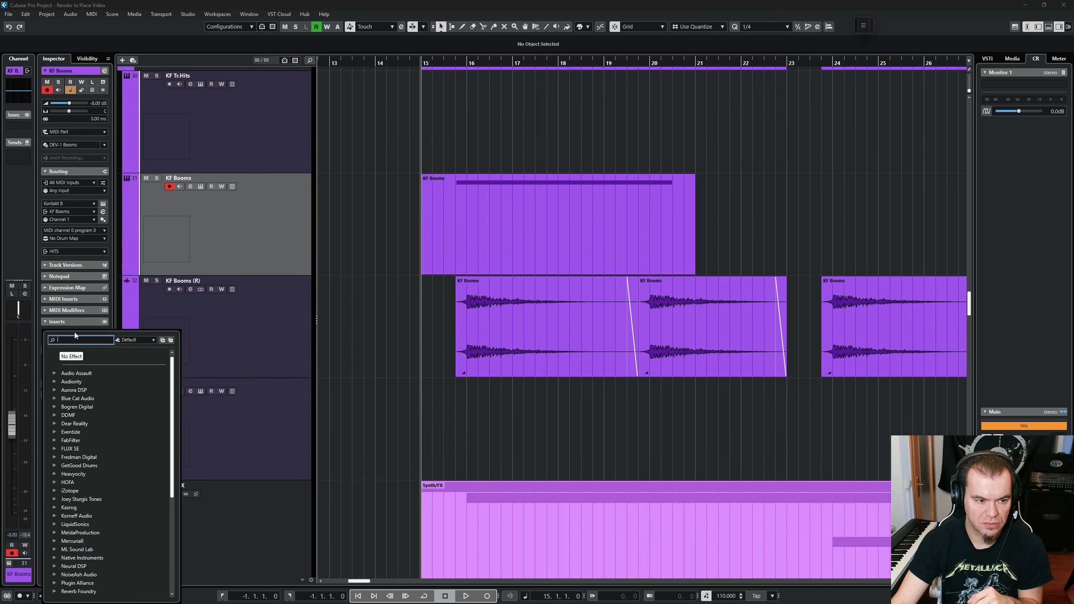
type("pro")
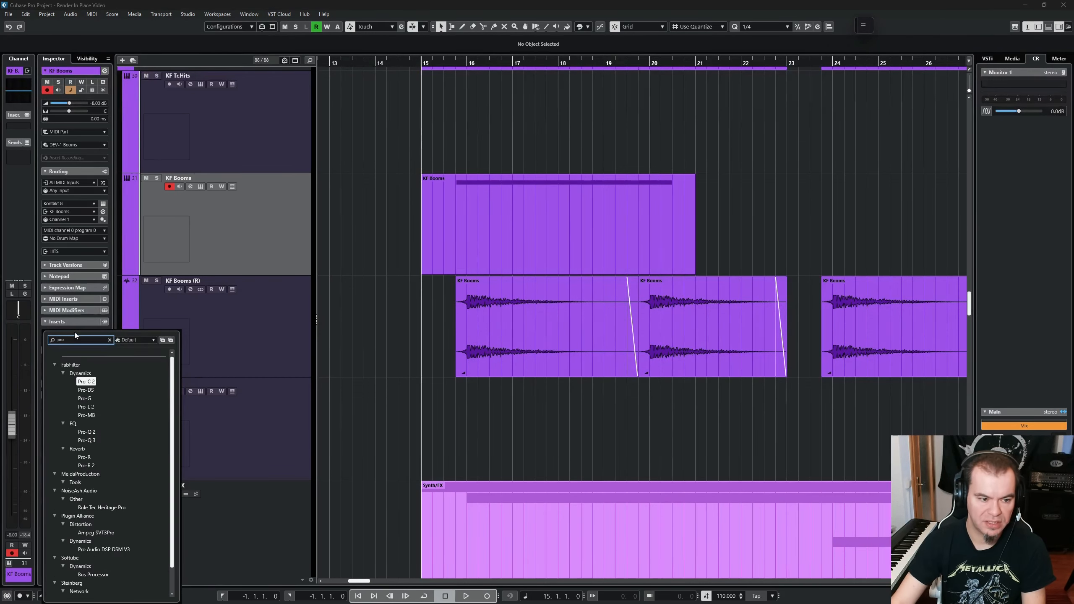
left_click(87, 439)
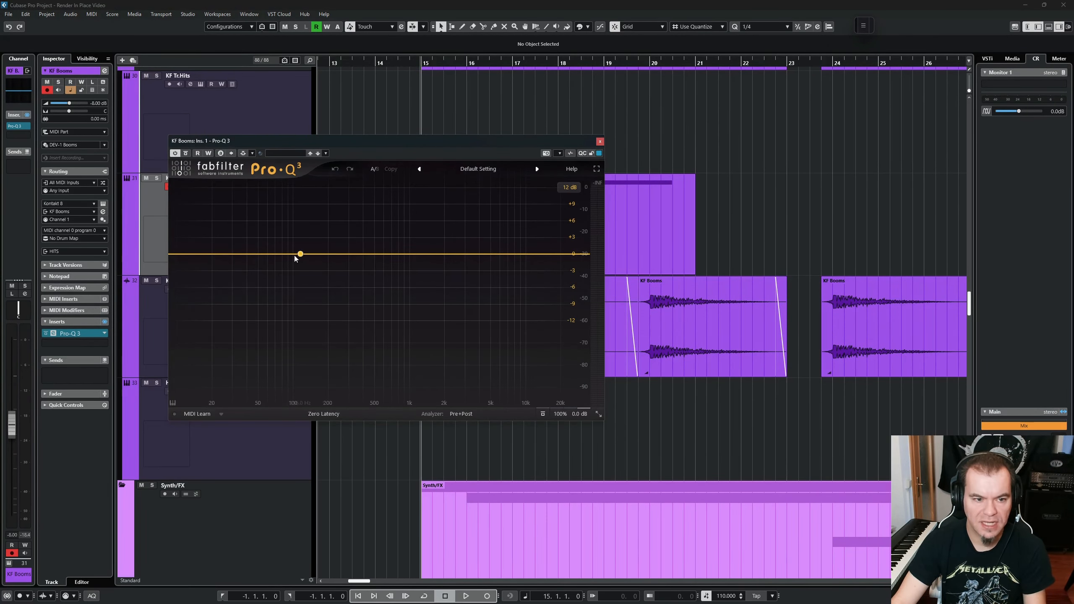
- Add a 12 dB/oct high cut at about 4 kHz in Pro-Q 3 and close the plug-in window
left_click(569, 254)
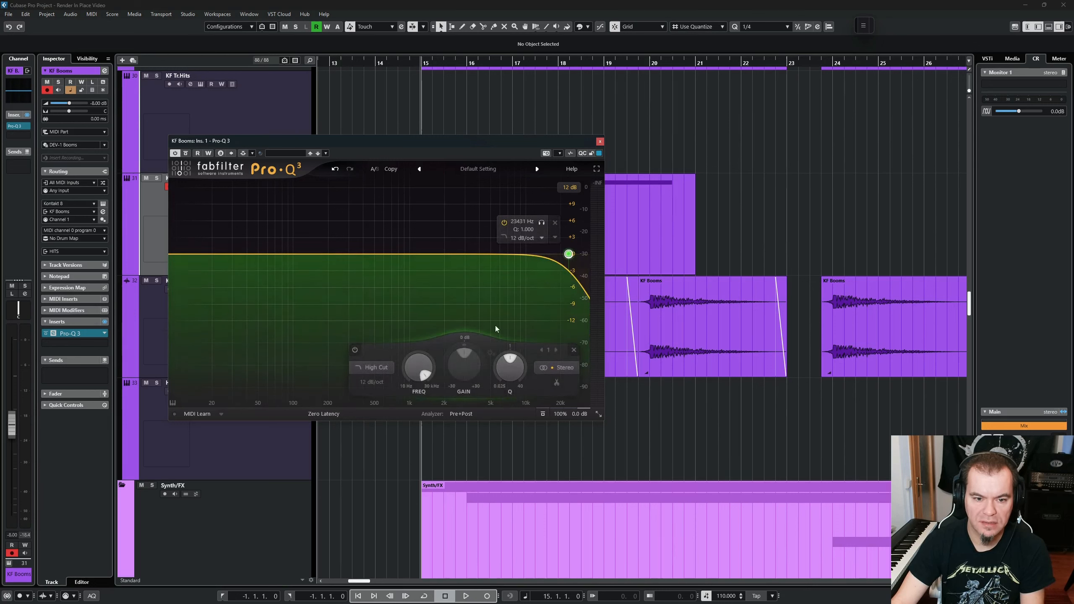
left_click_drag(418, 372, 401, 405)
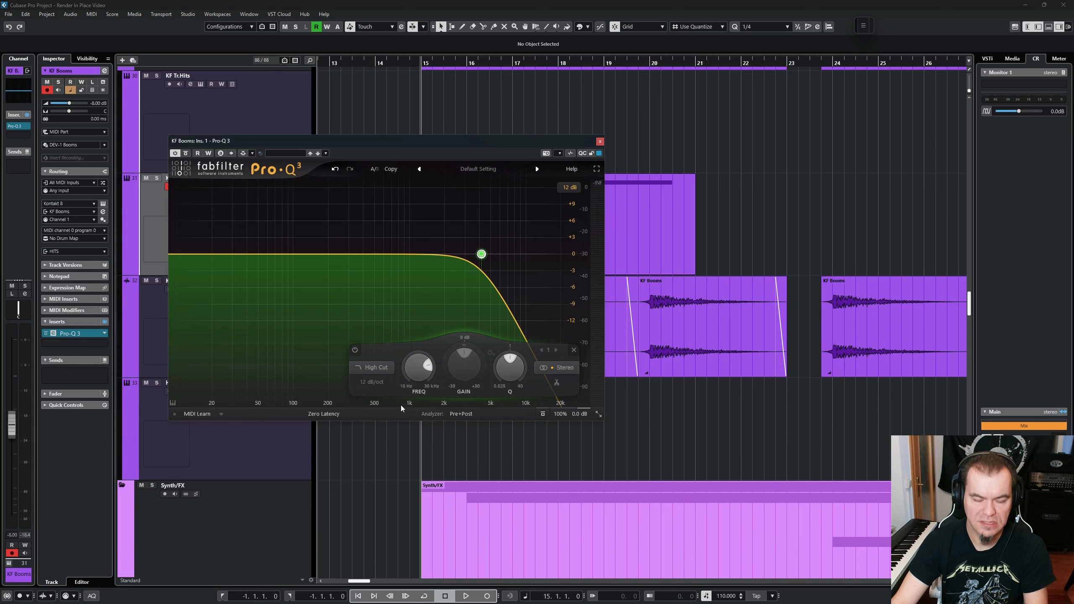
left_click(599, 142)
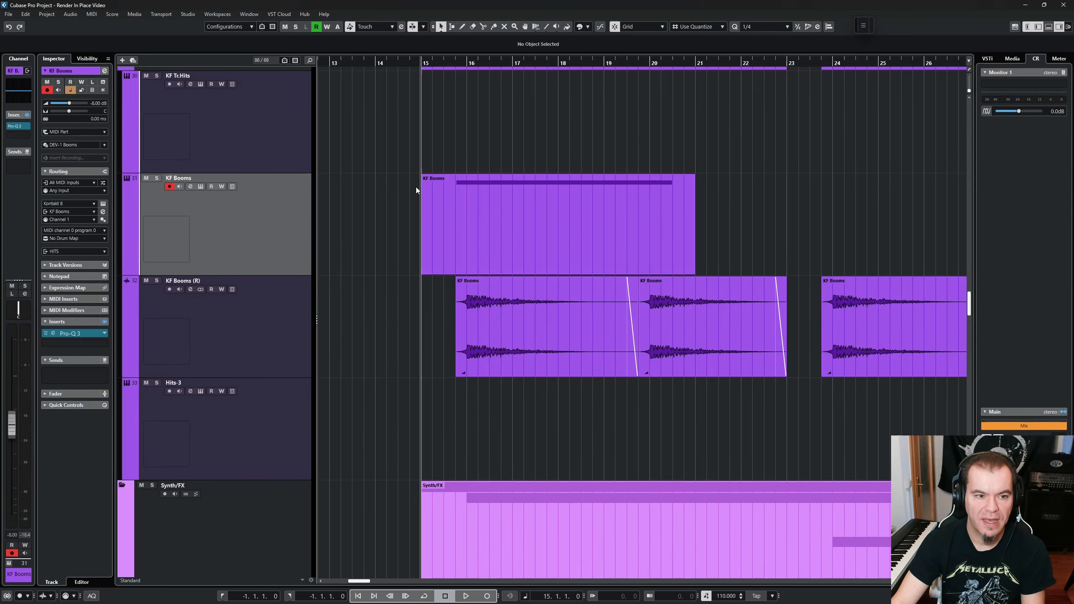
- Render the KF Booms part as one 24-bit event with Dry (Transfer Channel Settings) processing, and undo the render
left_click(468, 219)
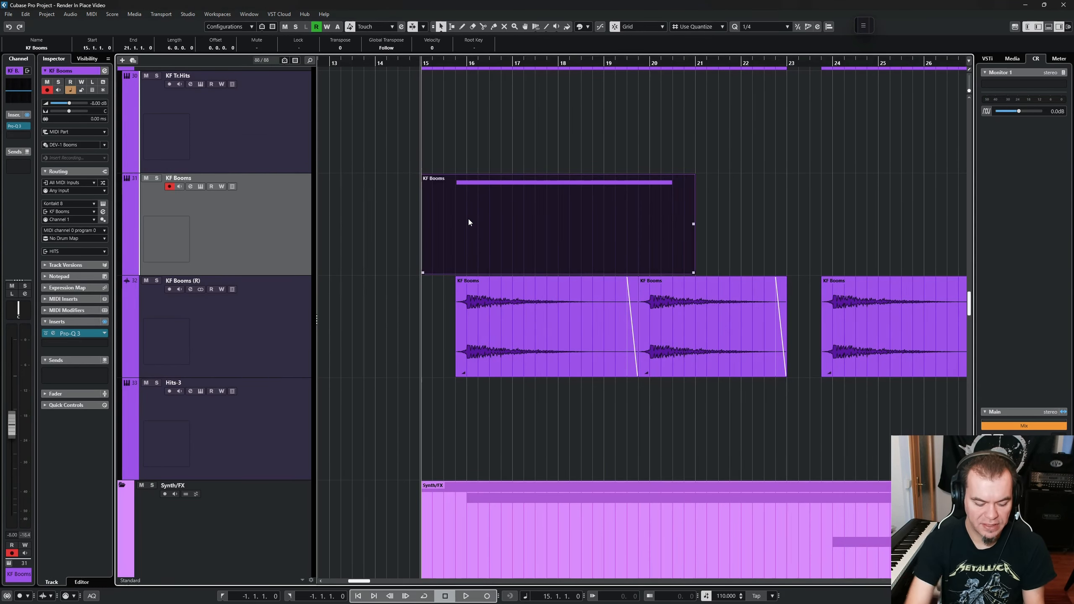
key("ctrl+shift+r")
left_click(493, 216)
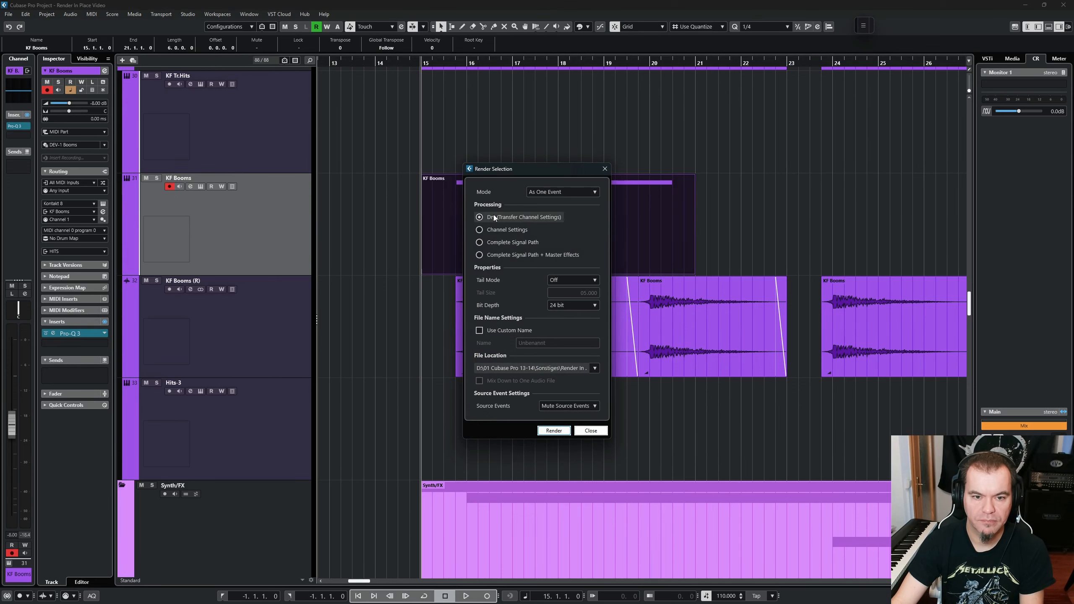
left_click(557, 434)
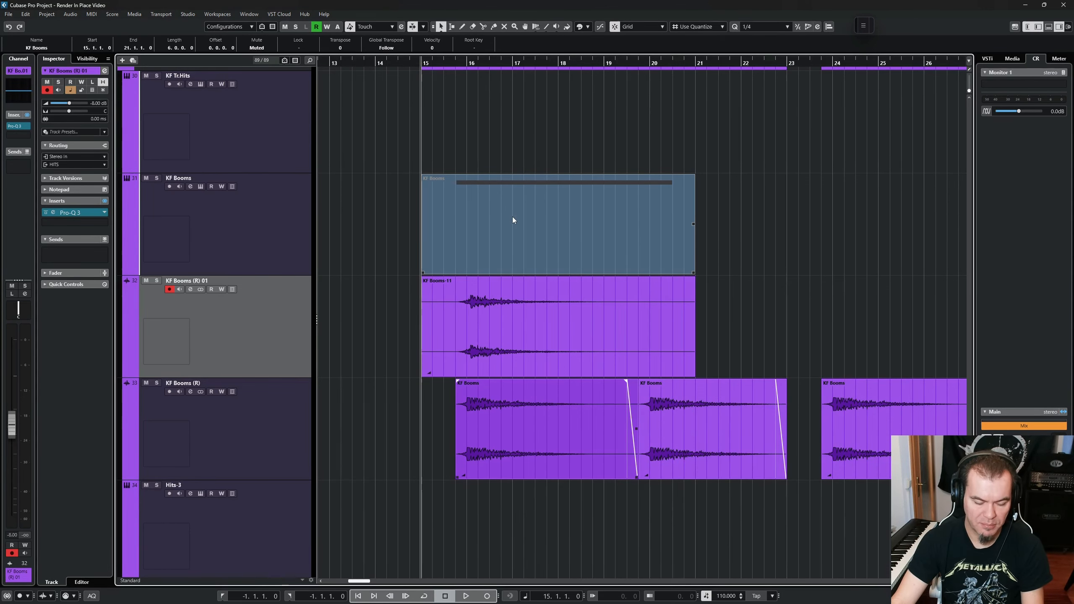
key("ctrl+z")
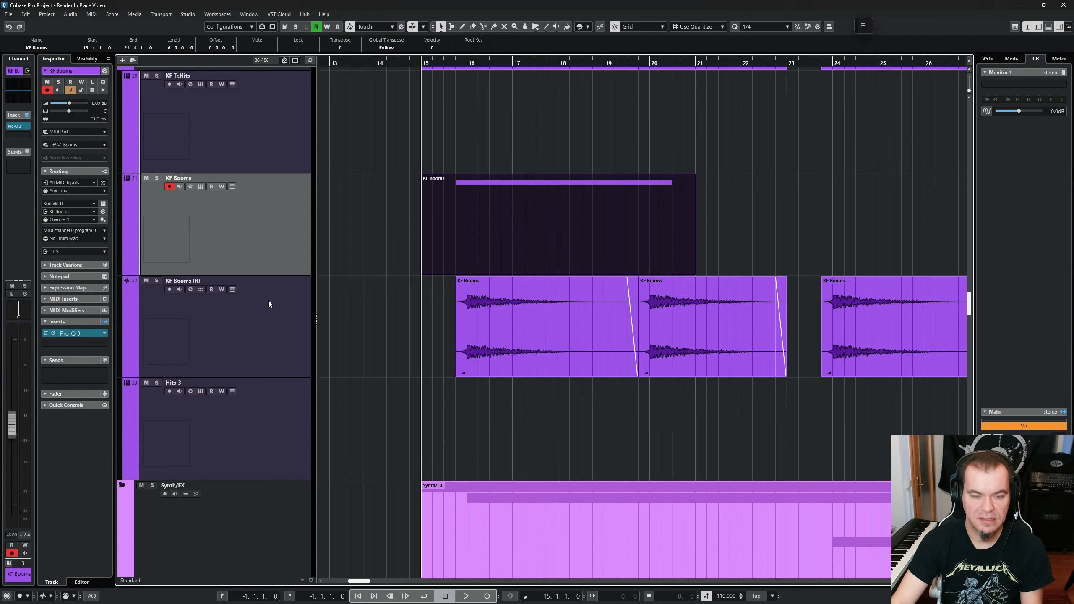
- Render the selected KF Booms part as one 24-bit event with Channel Settings processing and tail mode Off
key("alt+r")
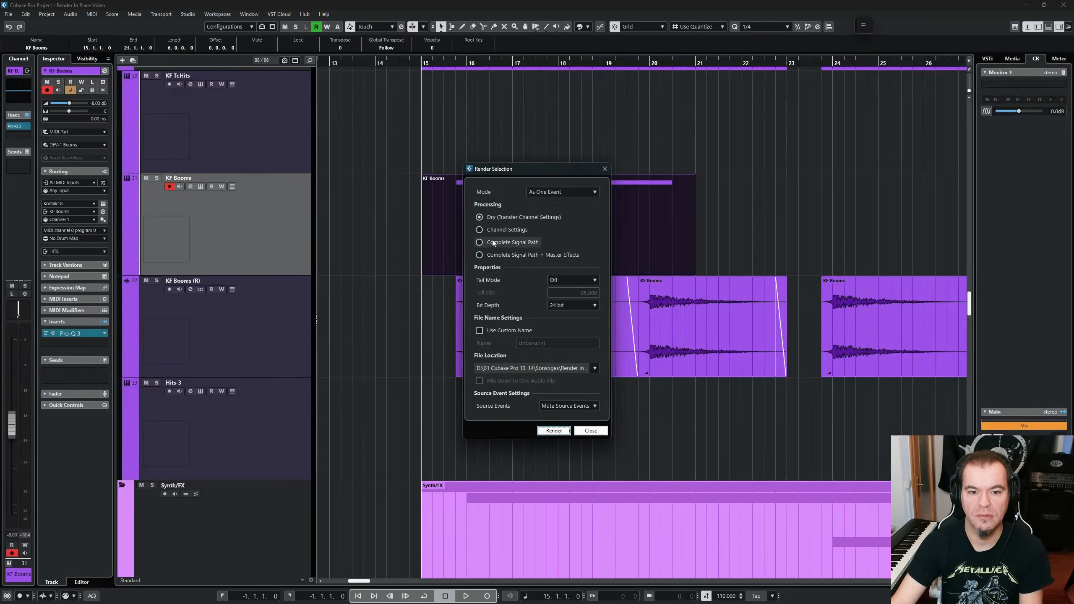
left_click(511, 229)
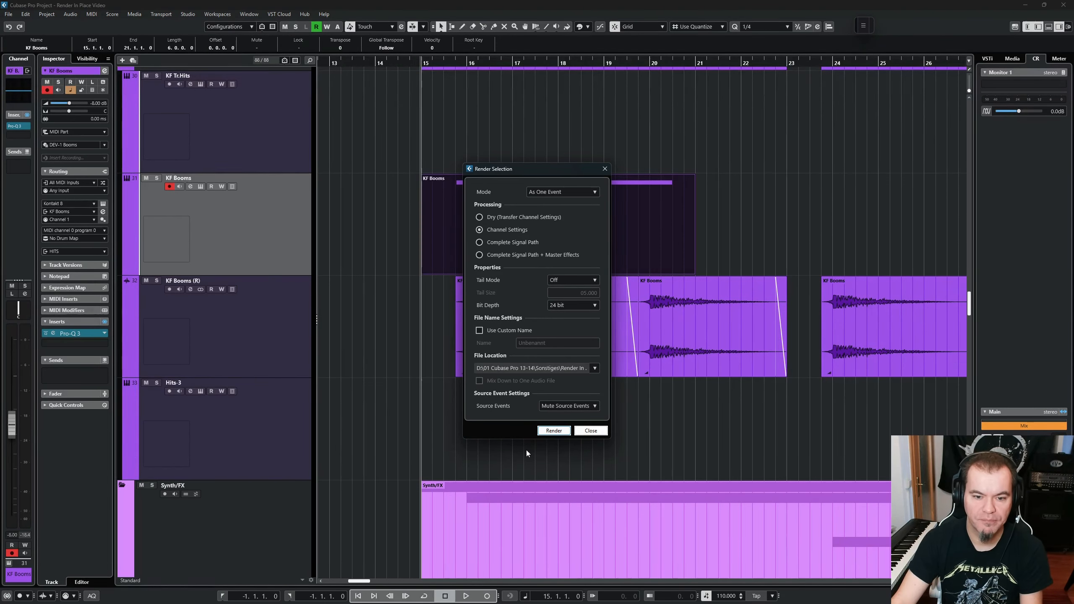
left_click(554, 431)
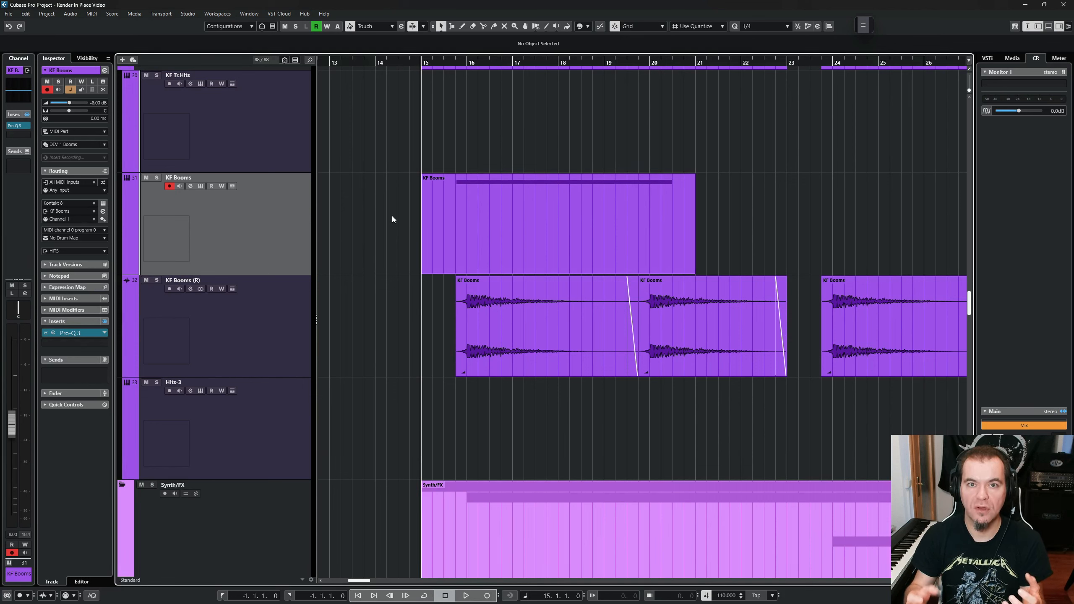
- Render the KF Booms part as one dry event with transferred channel settings and Mute Source Events
left_click(501, 211)
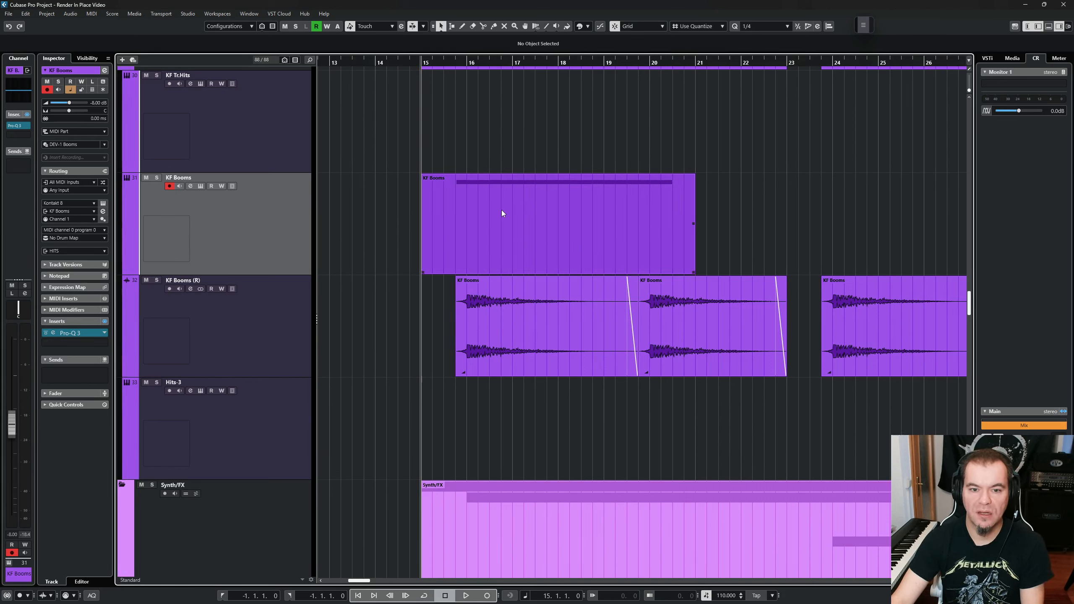
left_click(509, 208)
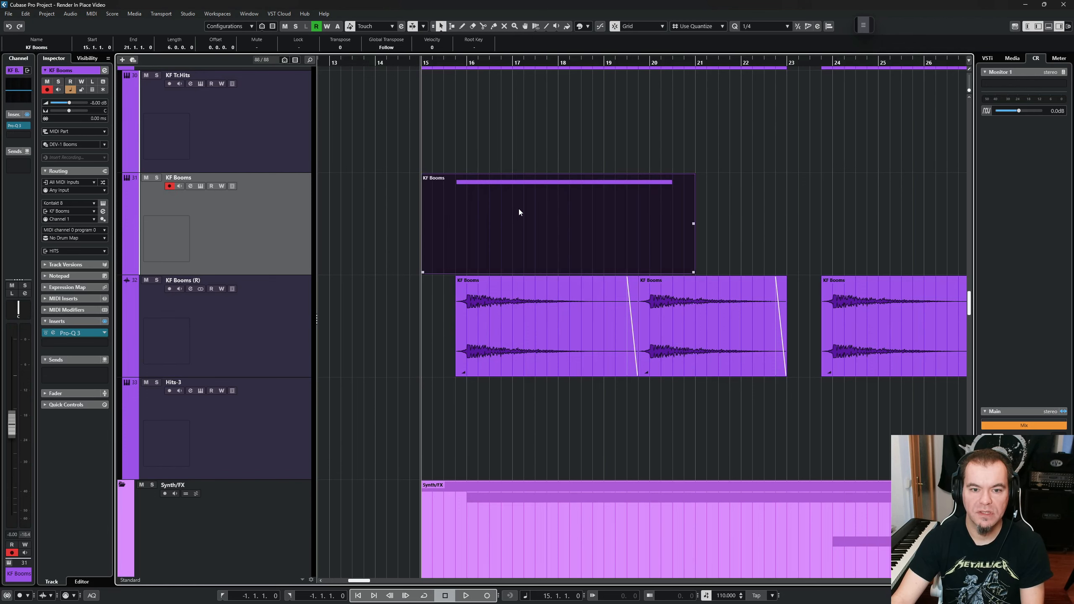
key("alt+r")
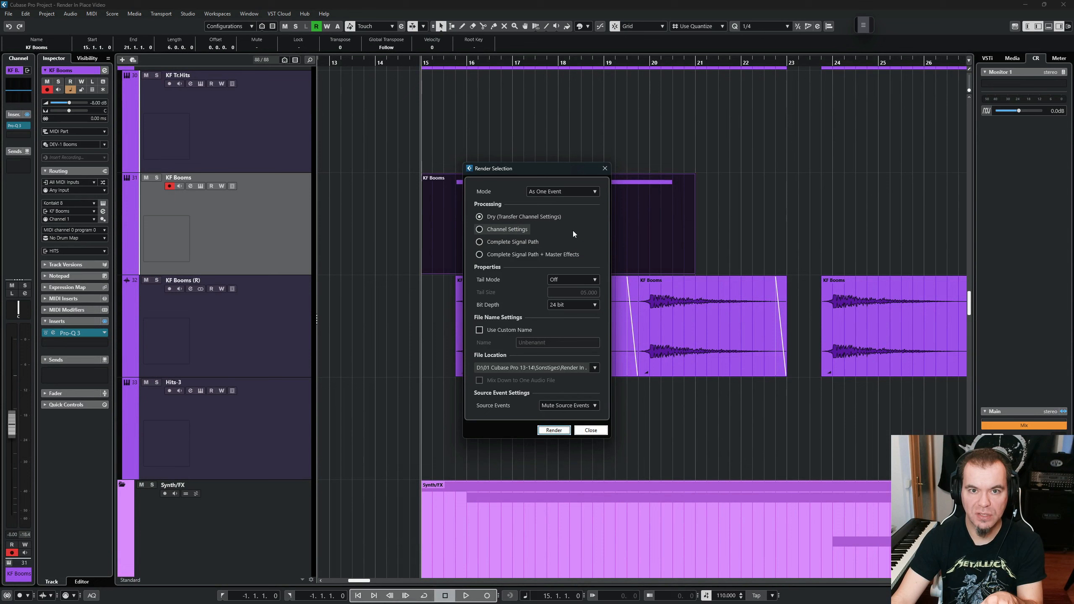
left_click(549, 431)
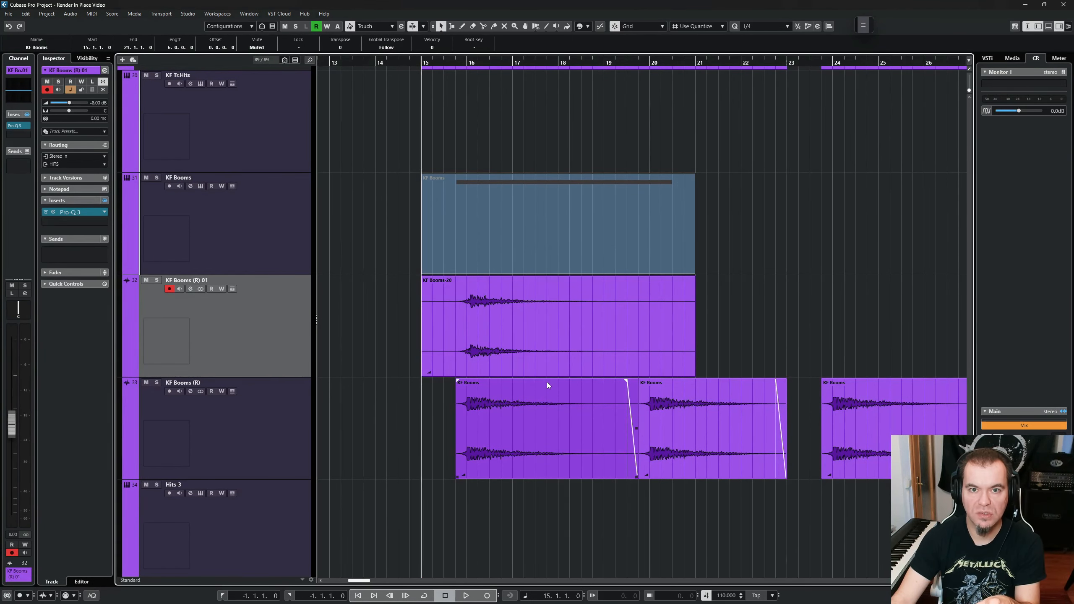
- Undo the dry render of the KF Booms part
left_click(553, 177)
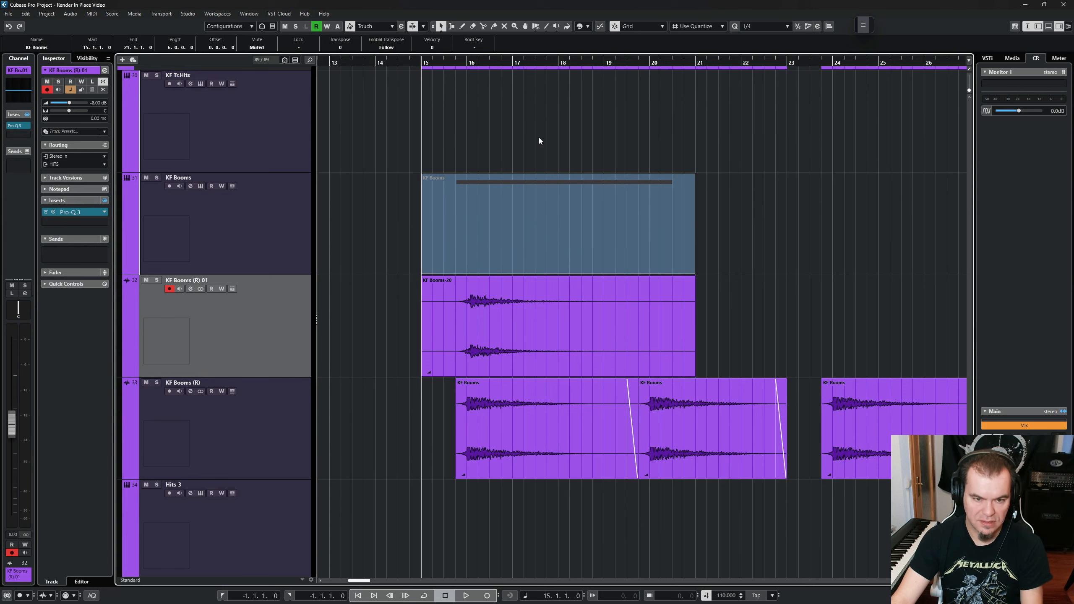
key("ctrl+z")
key("ctrl+z")
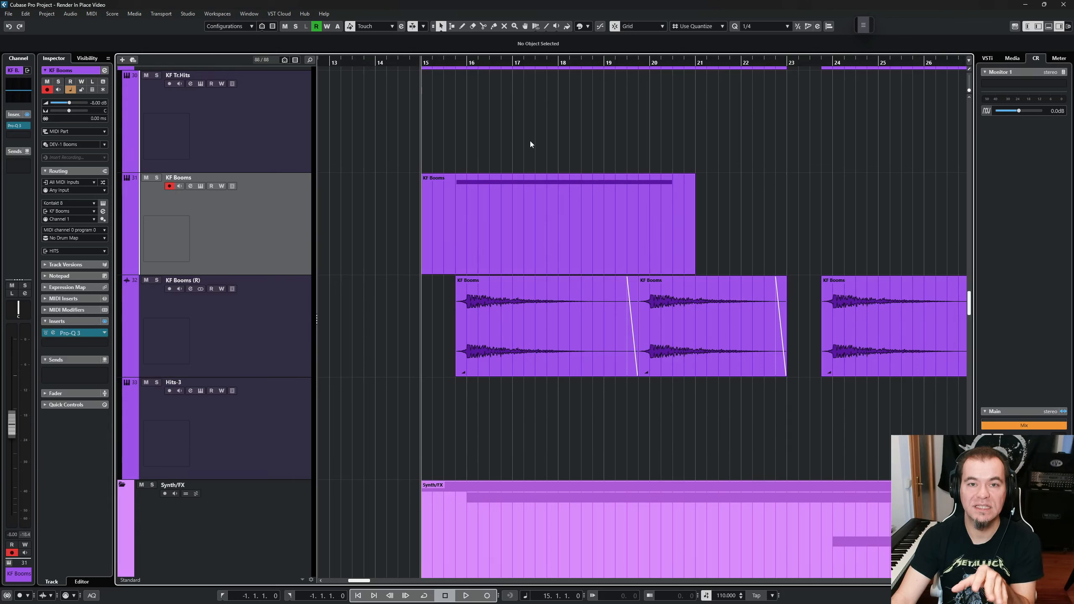
- Render the KF Booms part in place, reusing the previous dry settings with transferred channel settings and Mute Source Events
left_click(523, 236)
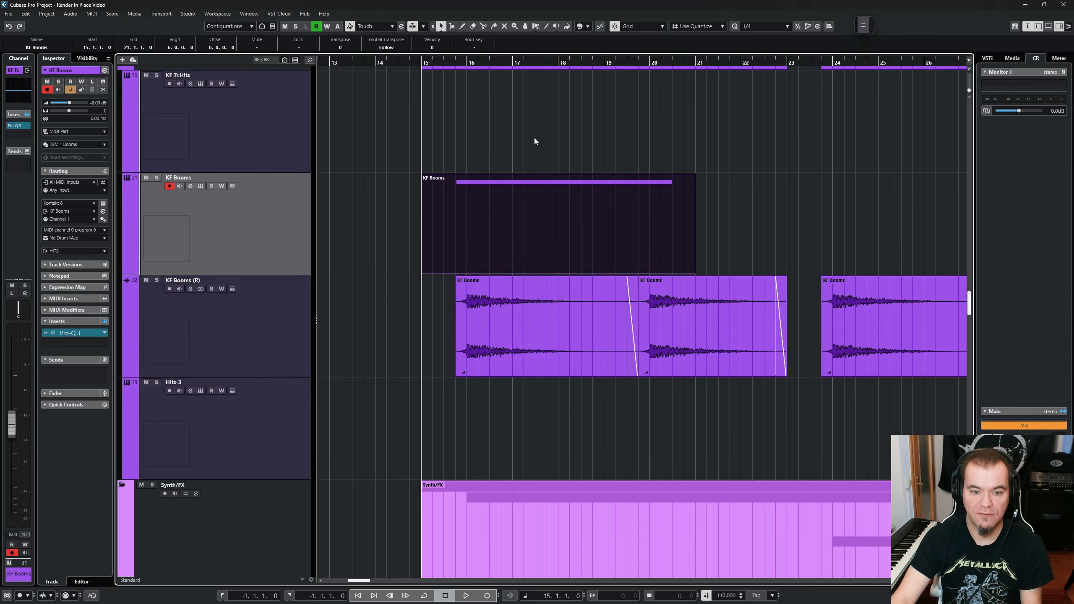
key("ctrl+r")
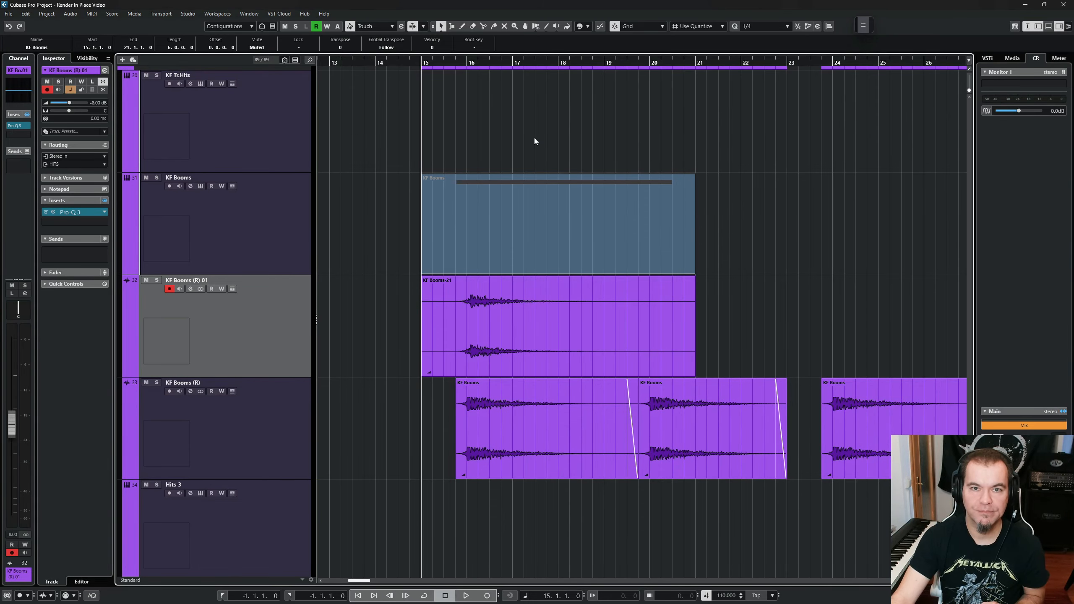
left_click(535, 141)
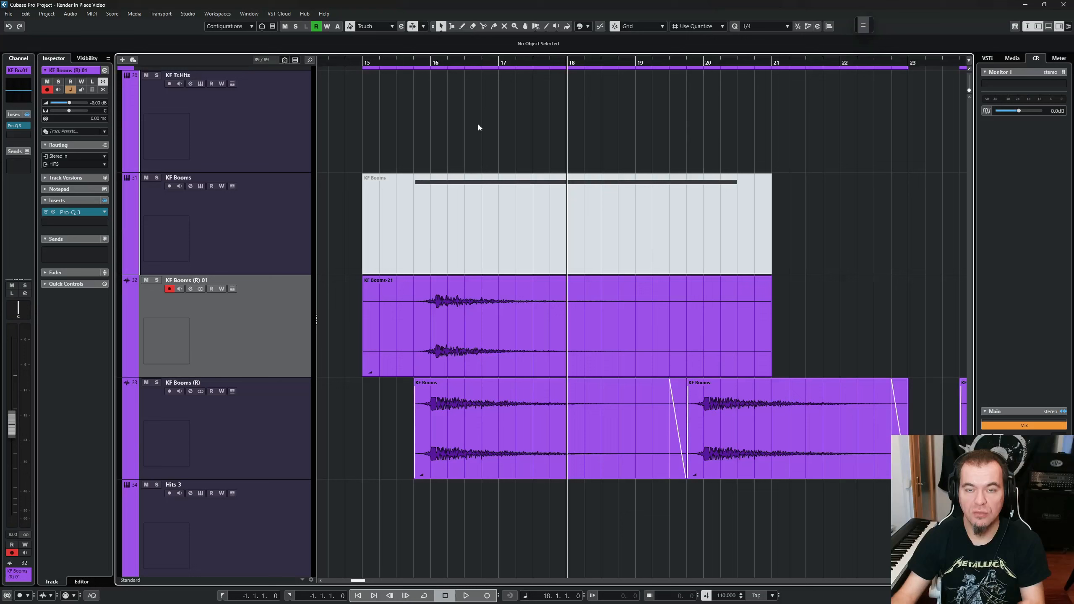
- Unmute the source KF Booms part and solo its instrument track
left_click(472, 209)
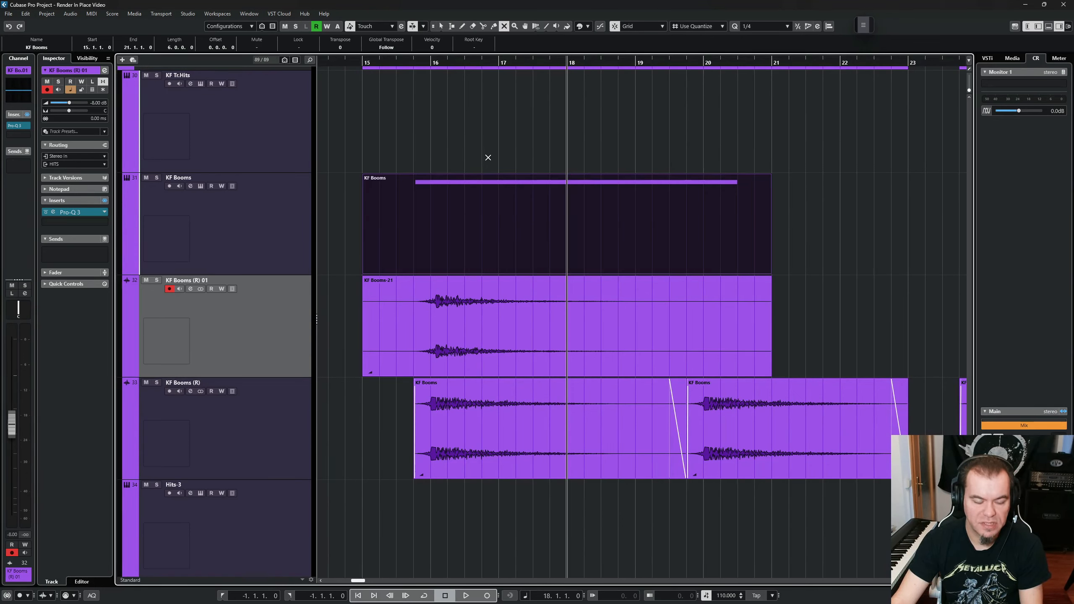
left_click(283, 229)
key("s")
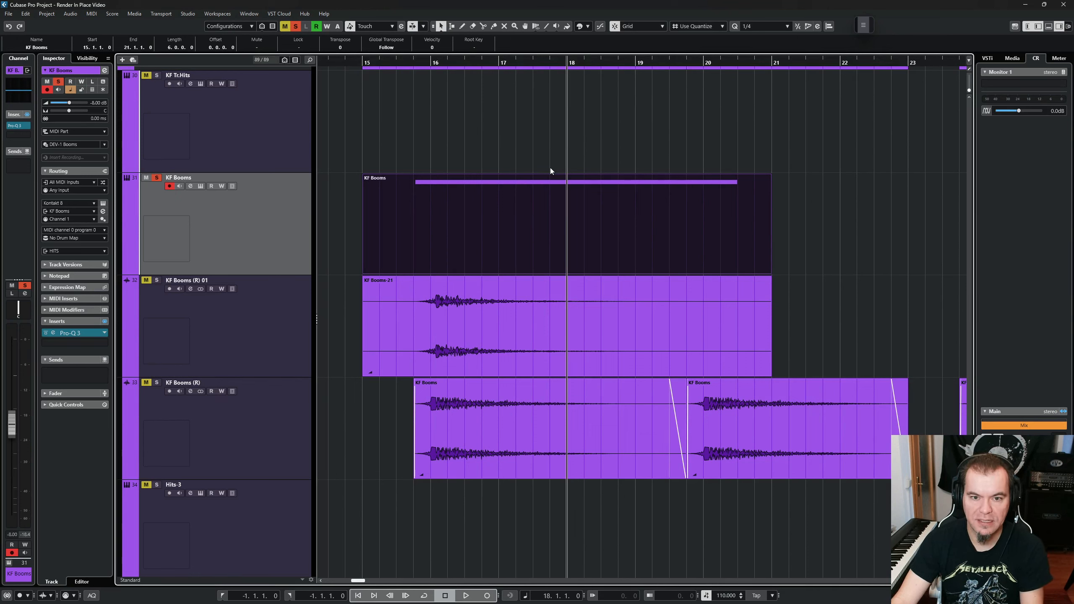
- Play the soloed KF Booms instrument track briefly from bar 15 and again from bar 18
left_click(568, 178)
key("alt+space")
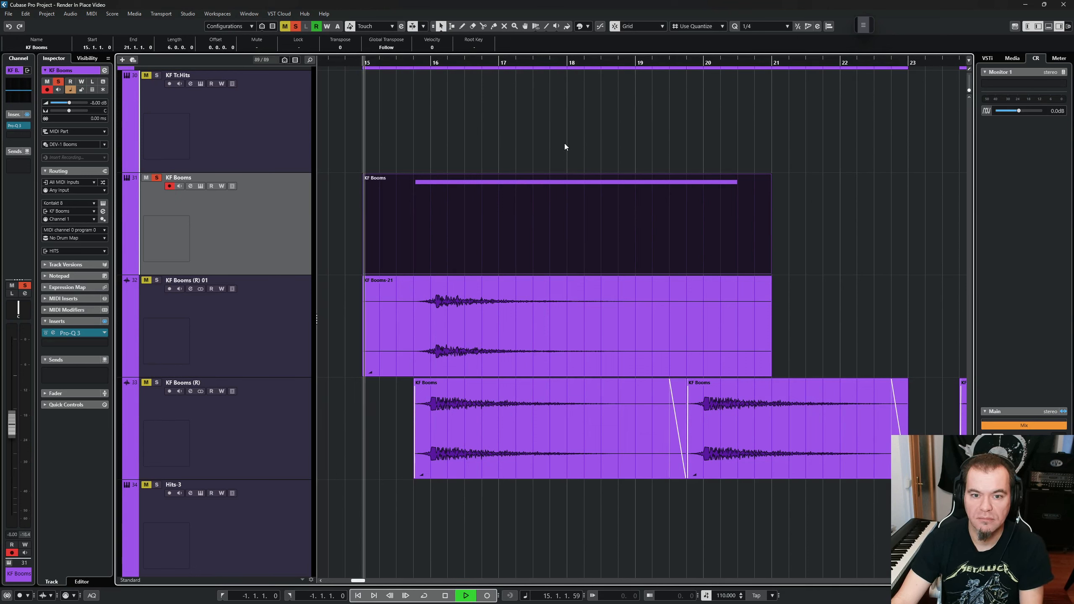
key("space")
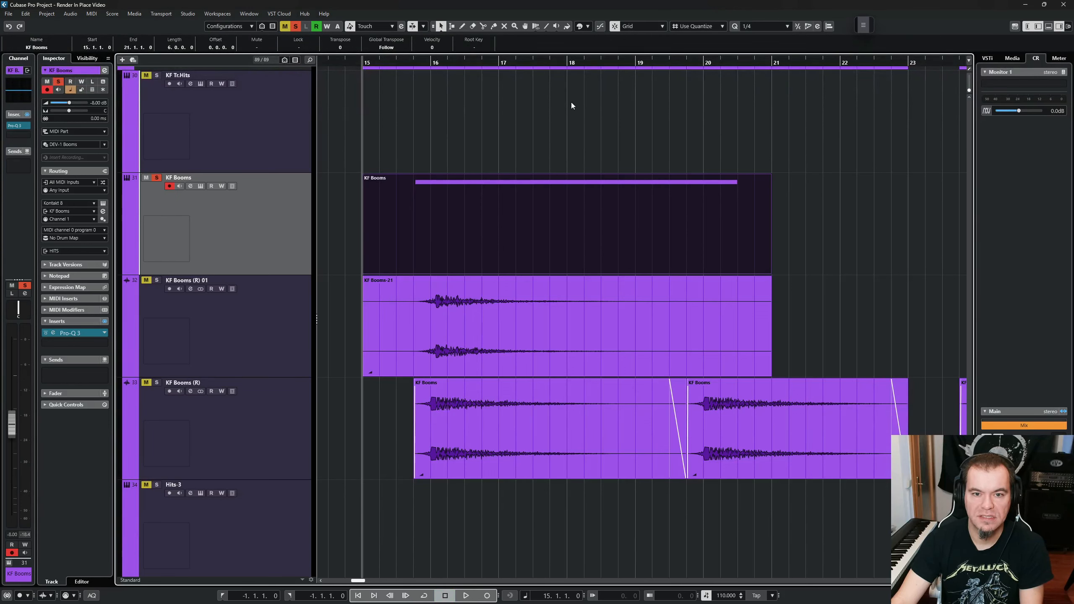
left_click(572, 136)
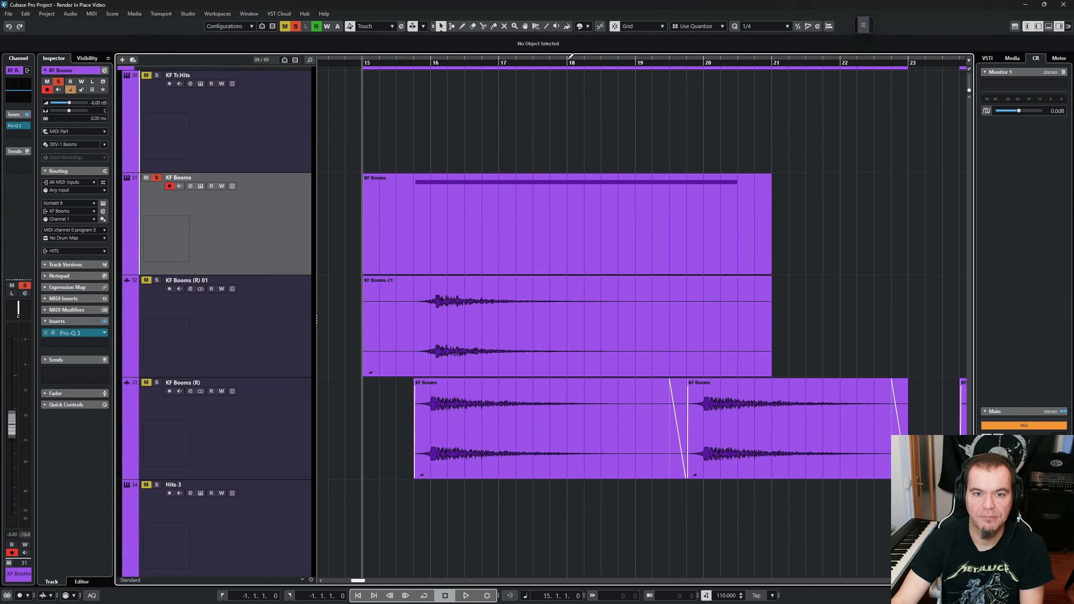
left_click(568, 62)
key("space")
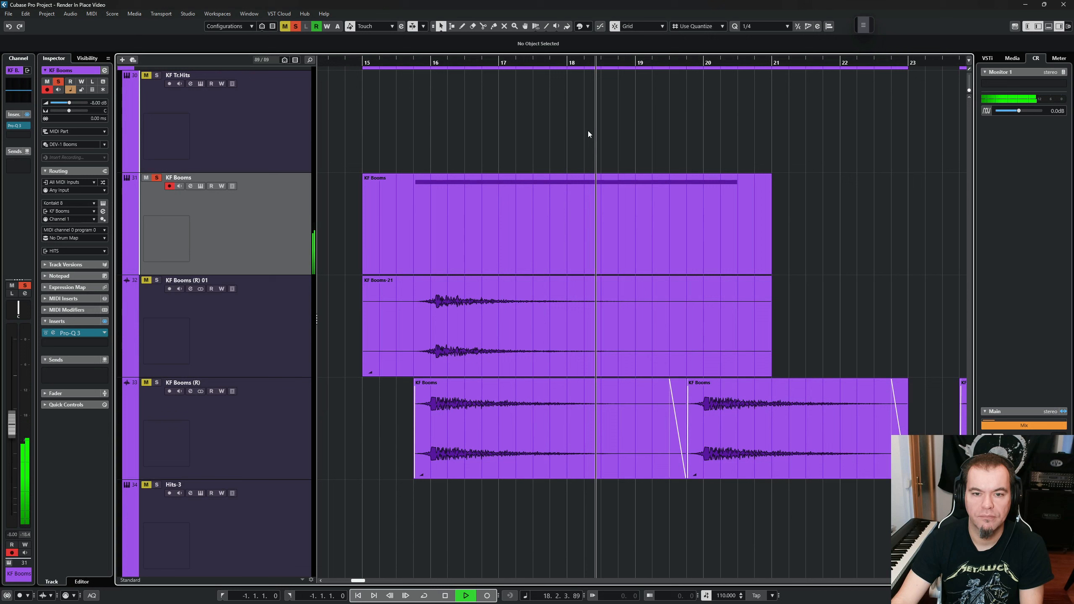
key("space")
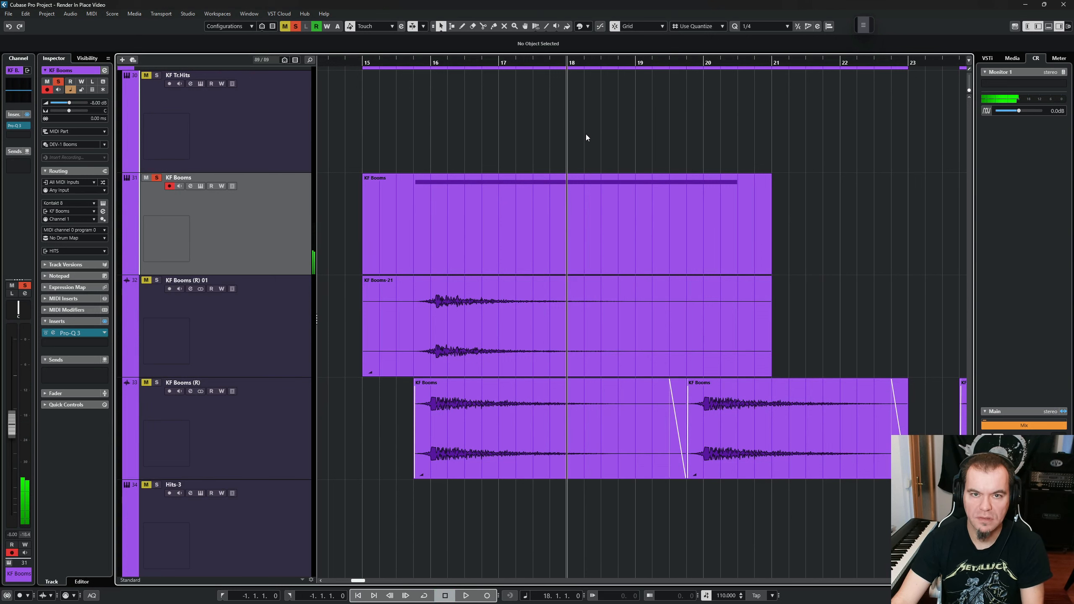
left_click(567, 183)
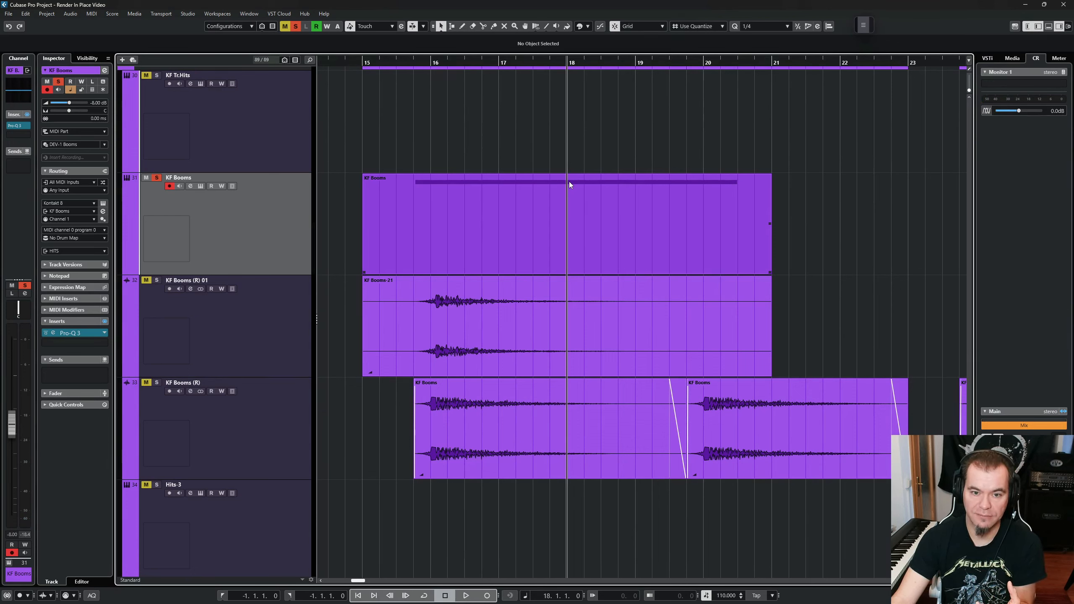
left_click(584, 158)
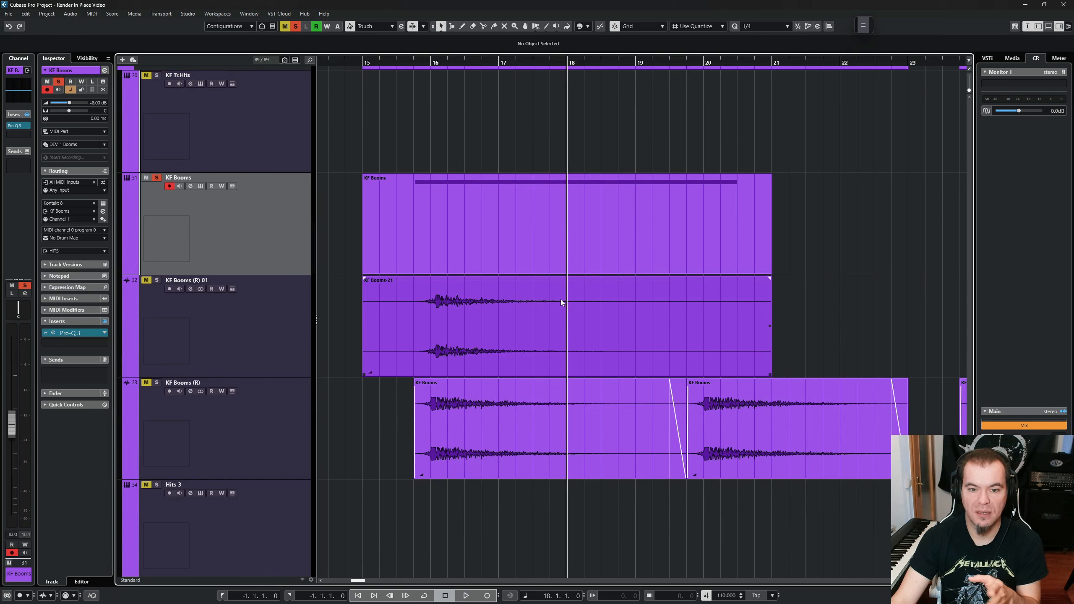
- Solo the rendered KF Booms (R) 01 track and play it from bar 18 and again from within bar 16
left_click(265, 317)
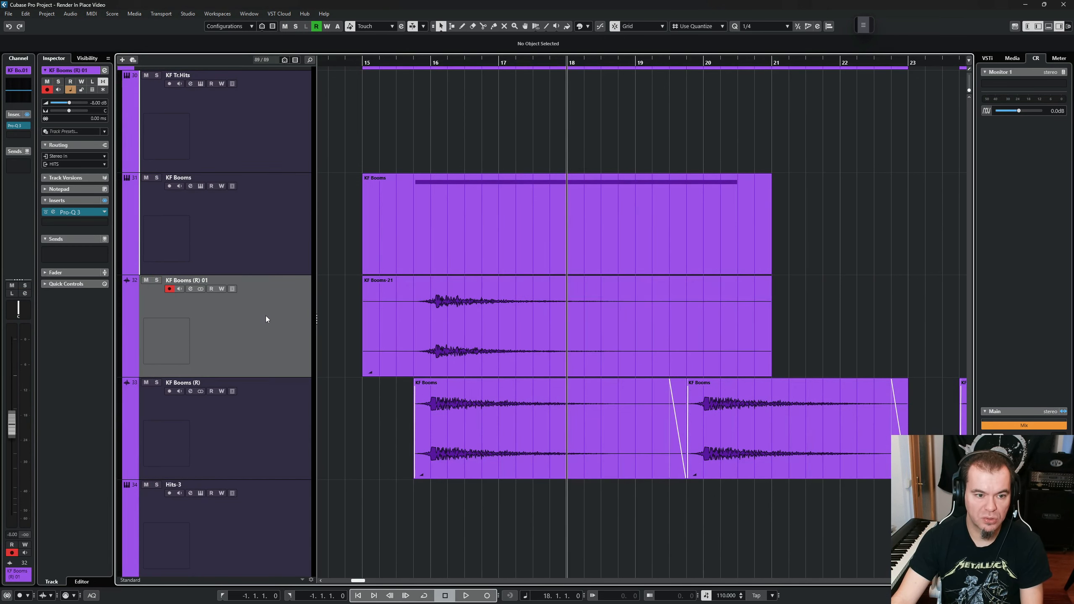
key("s")
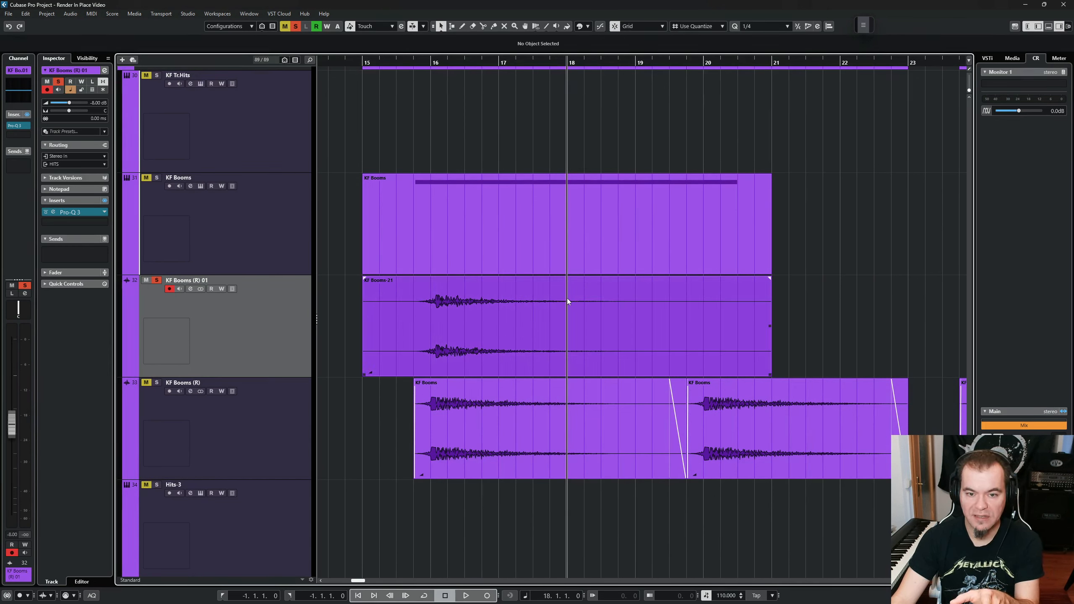
key("space")
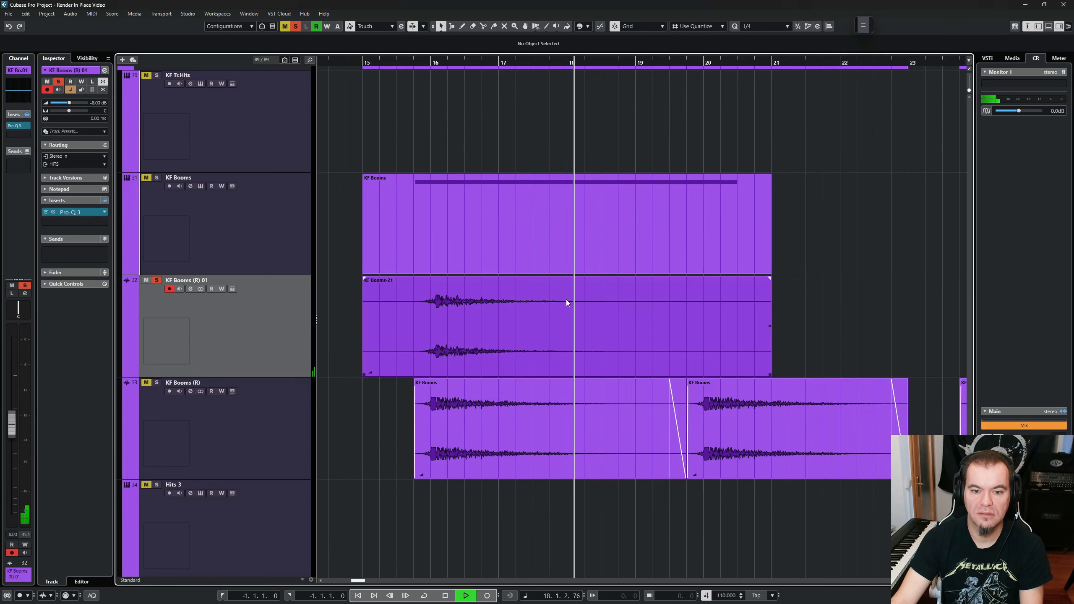
key("space")
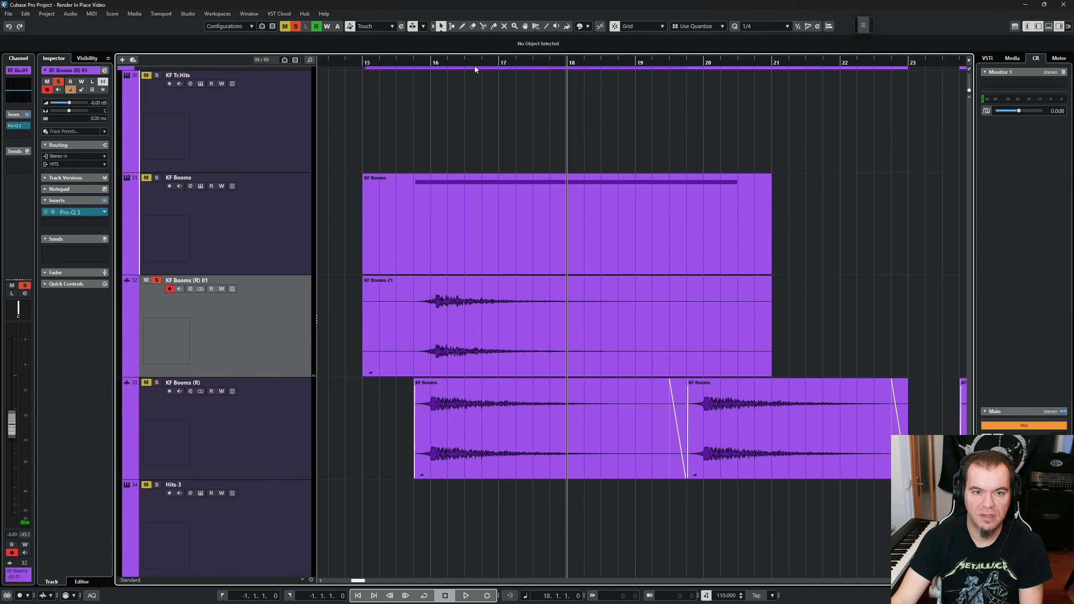
left_click(480, 60)
key("space")
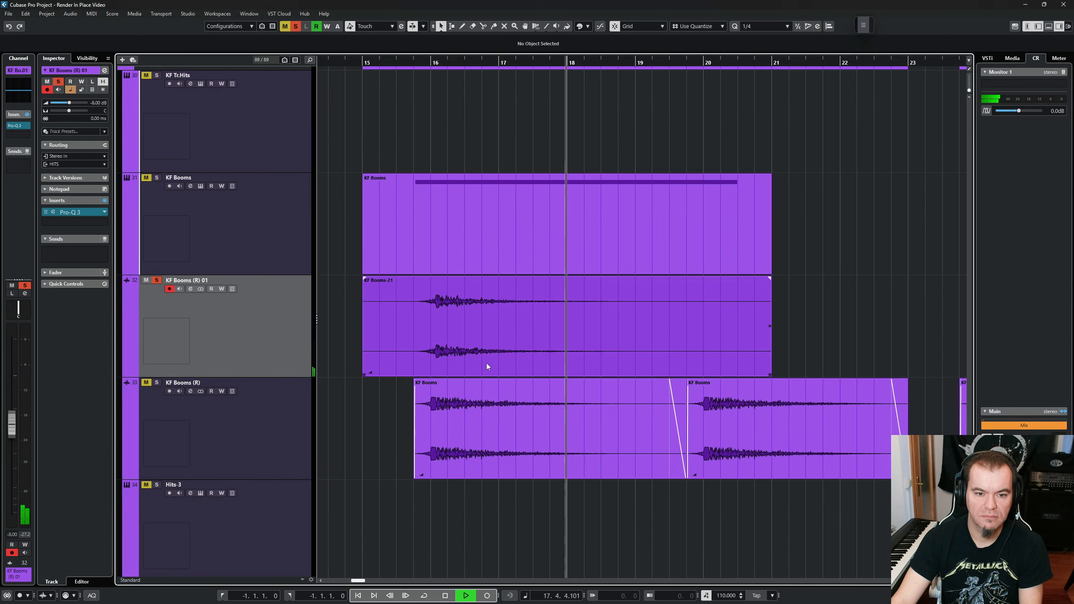
key("space")
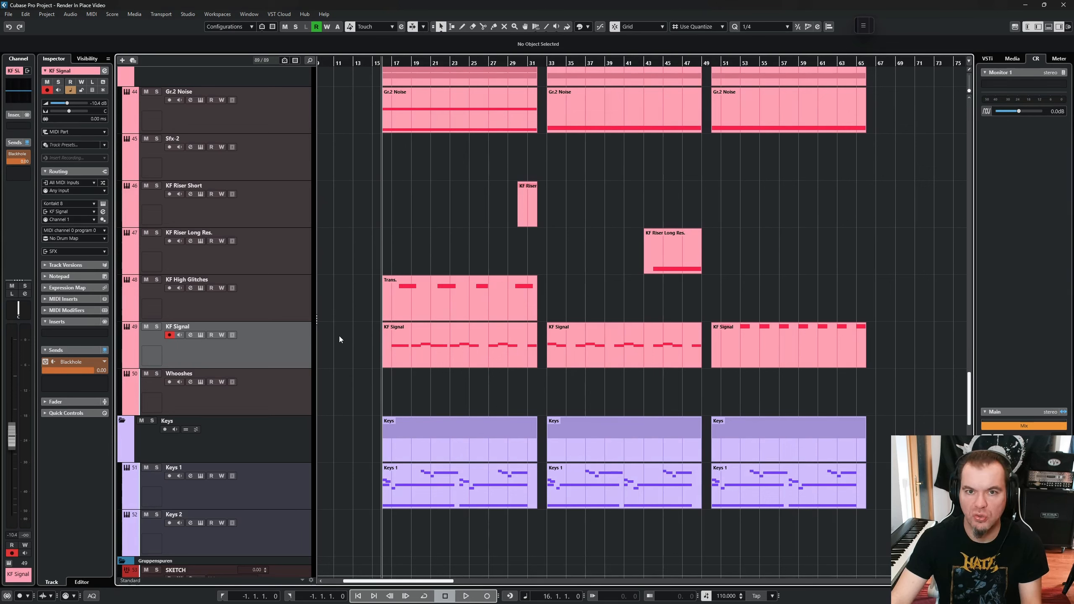
- Play the KF Signal track from bar 16, first soloed and again within the full mix
key("s")
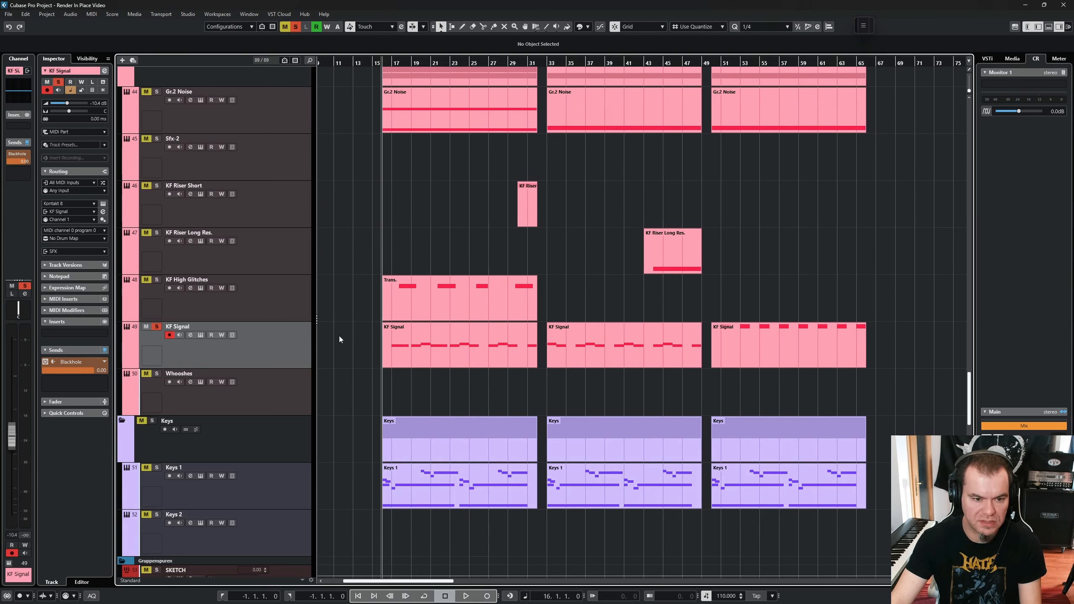
key("space")
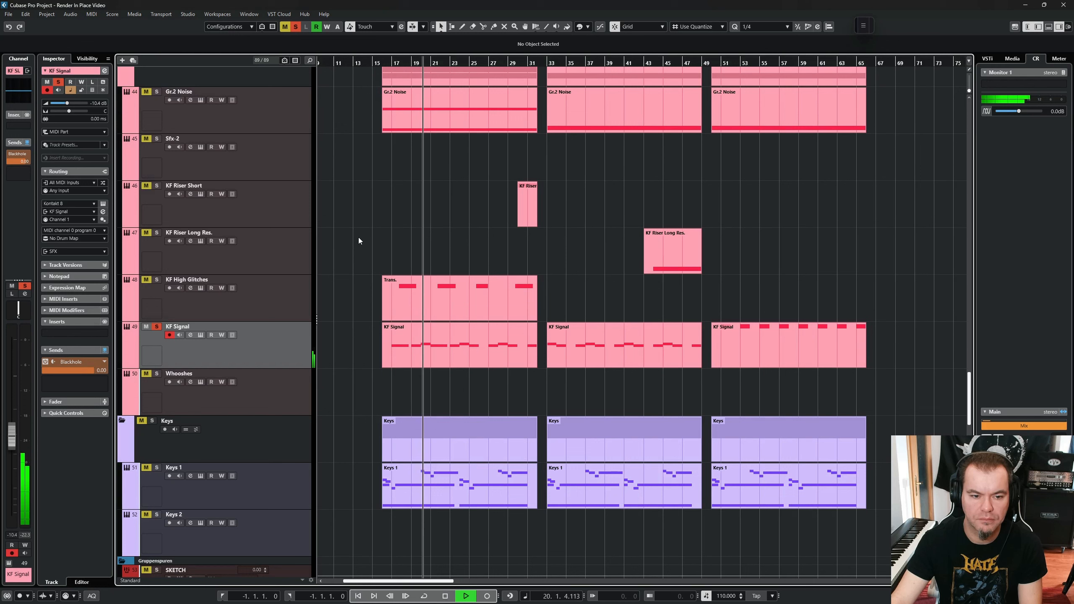
key("space")
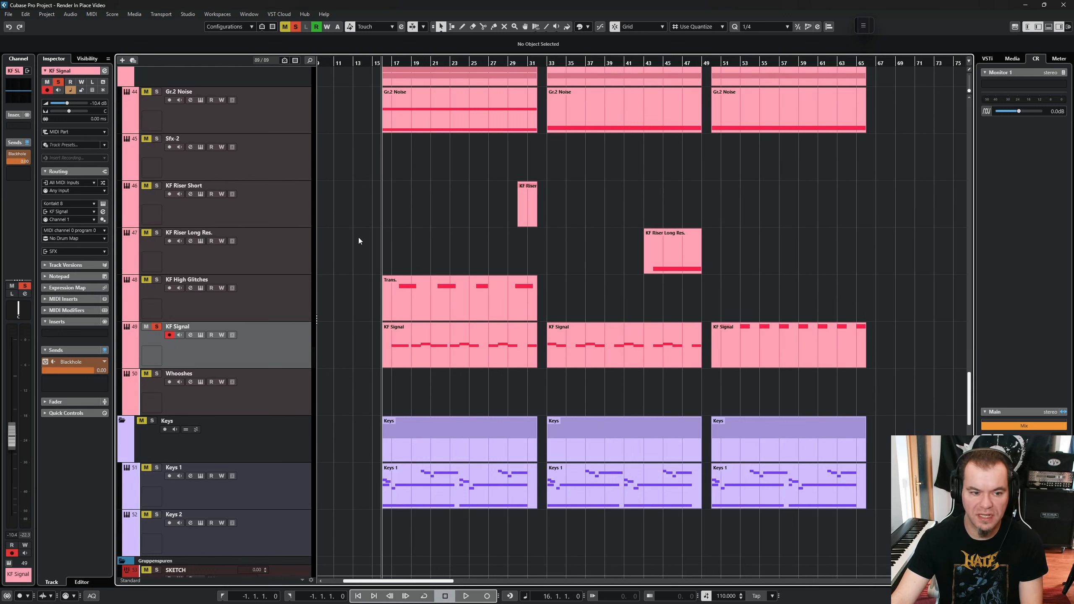
key("s")
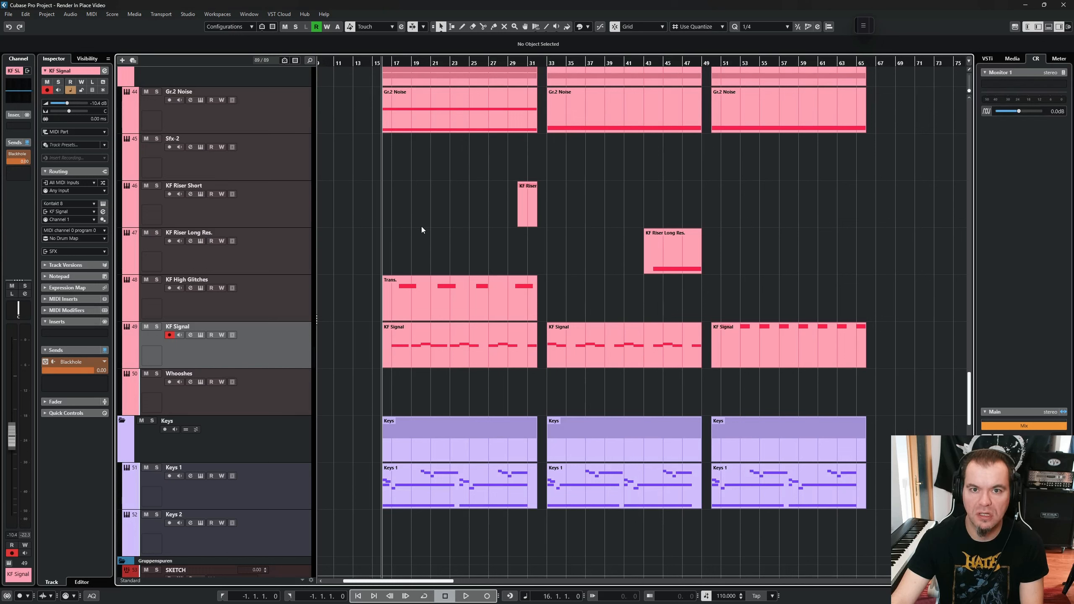
key("space")
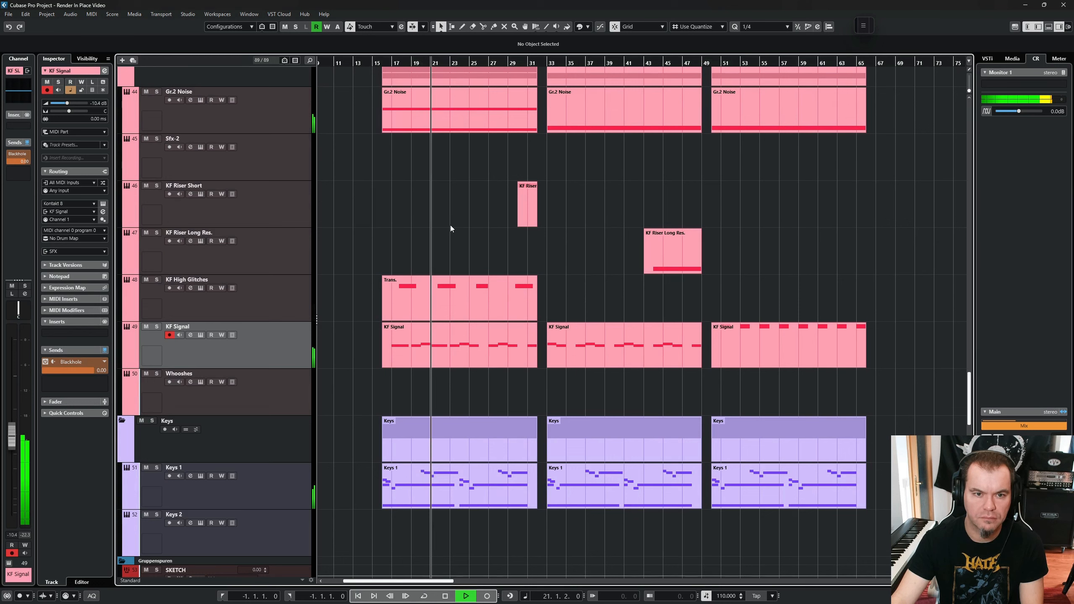
key("space")
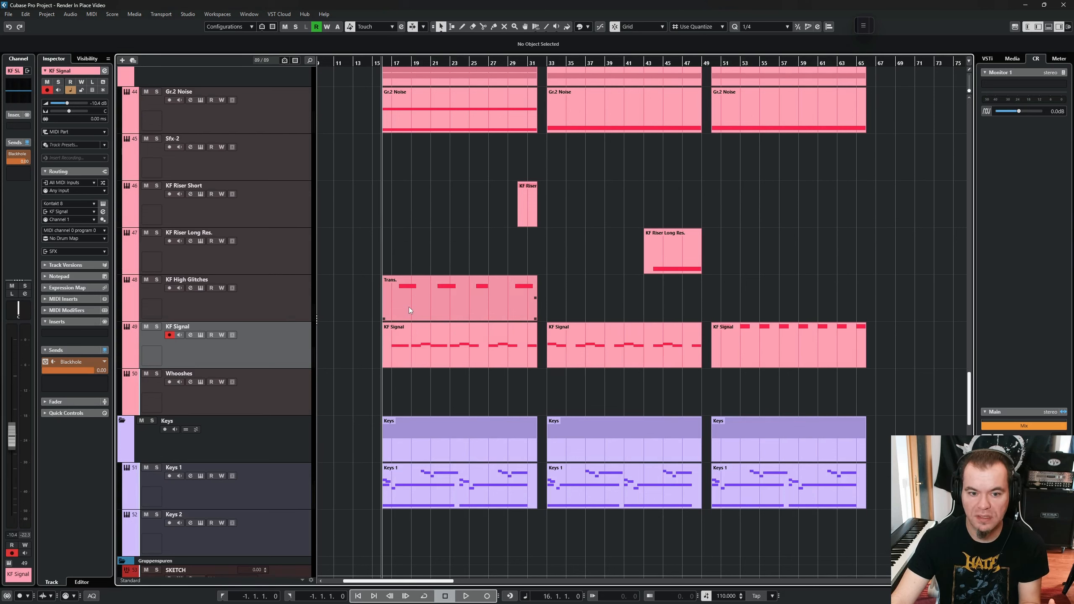
- Render the KF Signal track as one 24-bit event with Dry (Transfer Channel Settings), tail mode Off, Disable Source Tracks and Hide Source Tracks
left_click(610, 353)
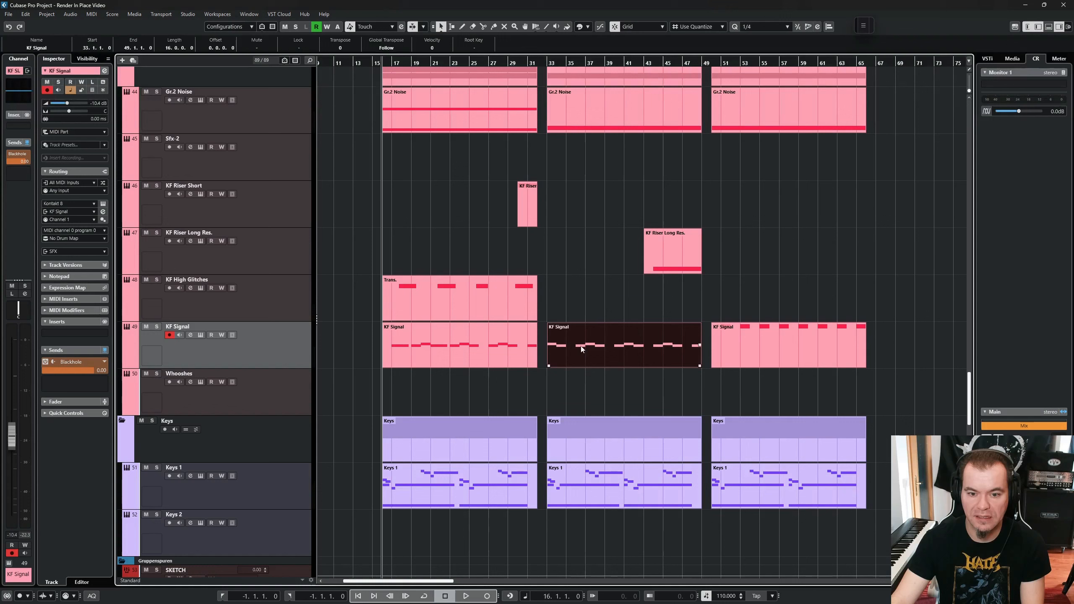
left_click(555, 242)
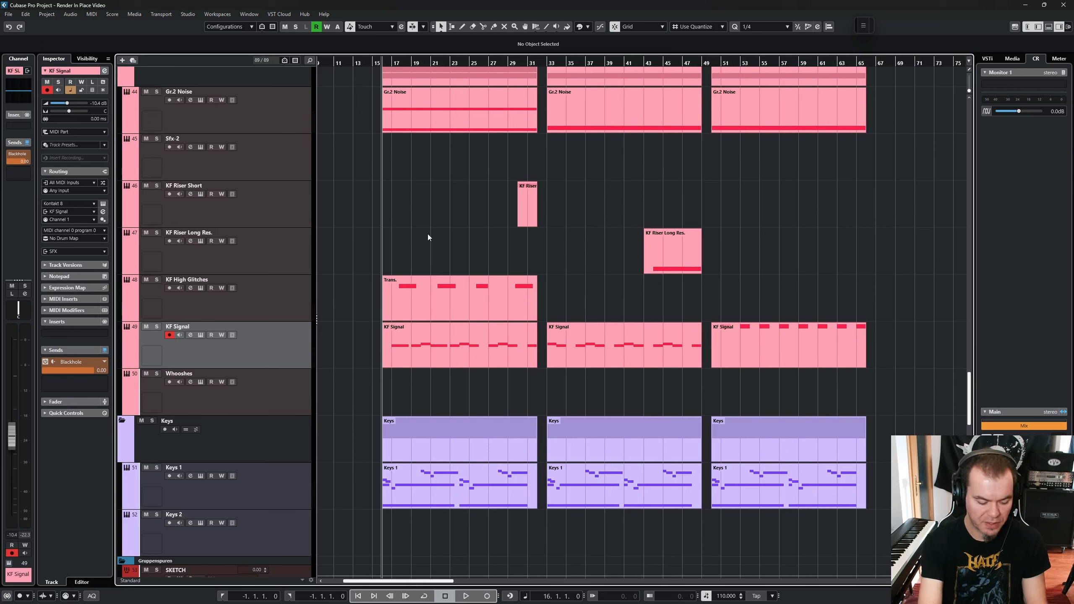
key("ctrl+r")
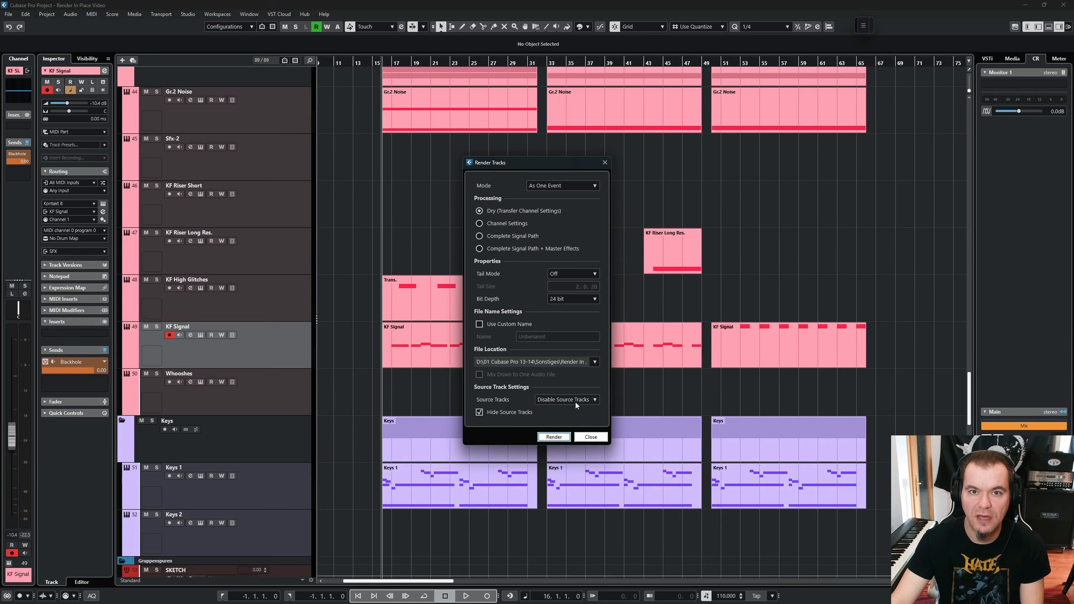
left_click(586, 399)
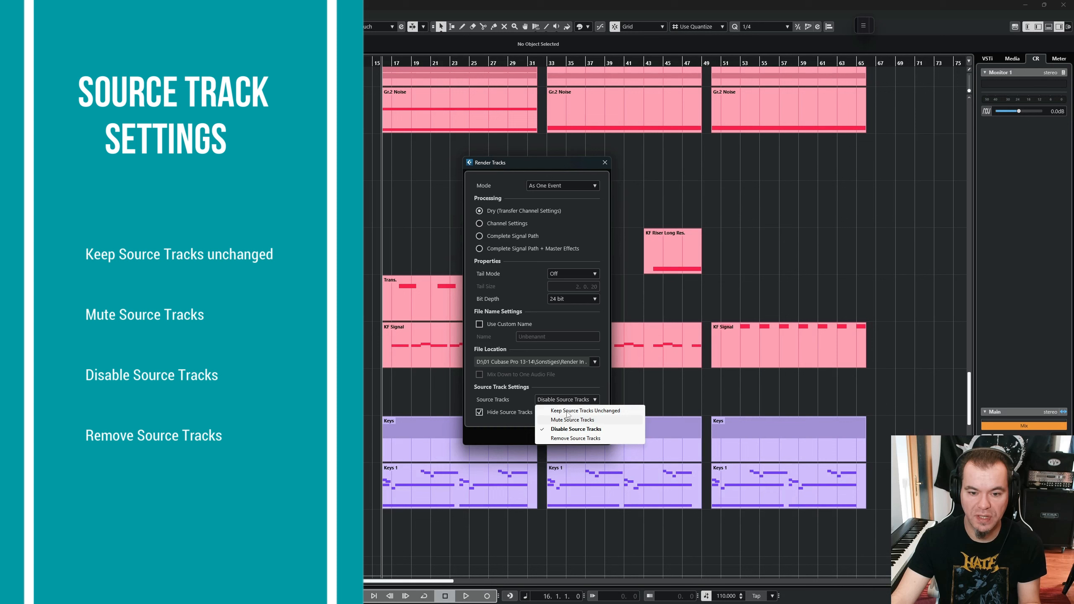
left_click(578, 382)
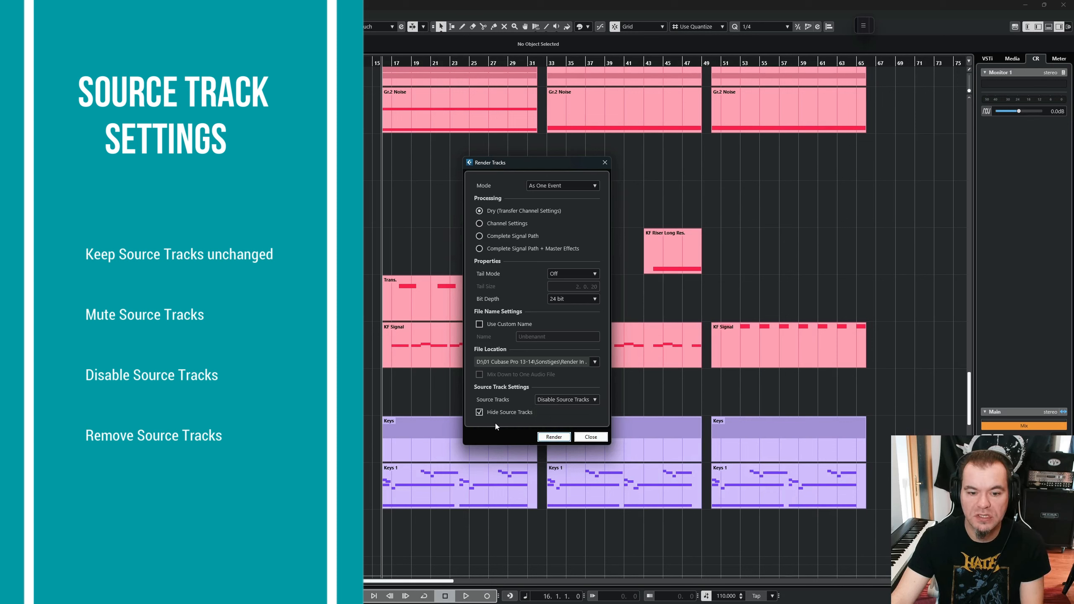
mouse_move(507, 417)
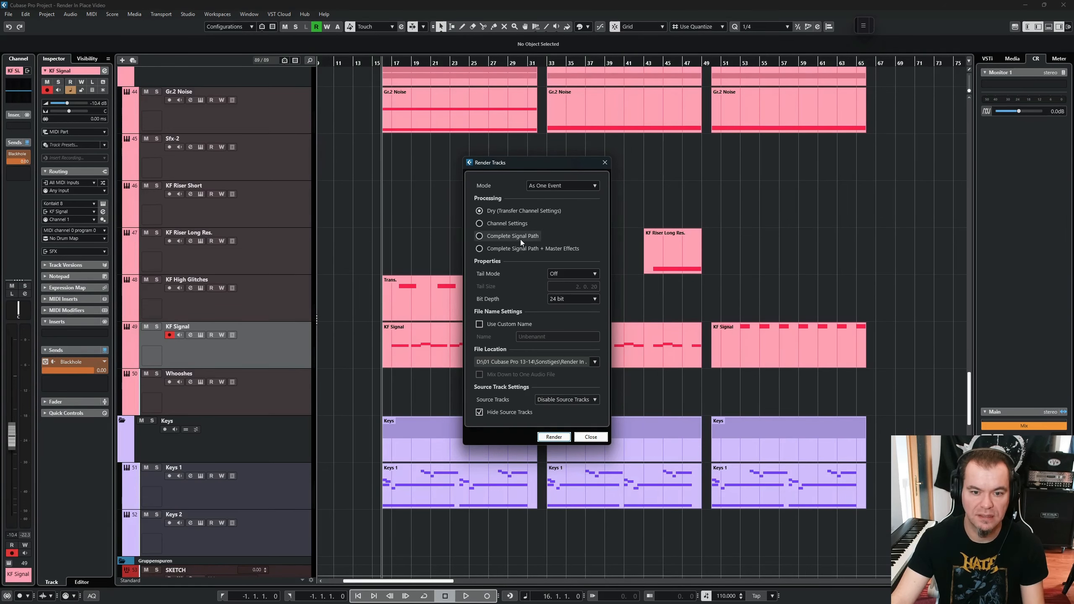
left_click(554, 436)
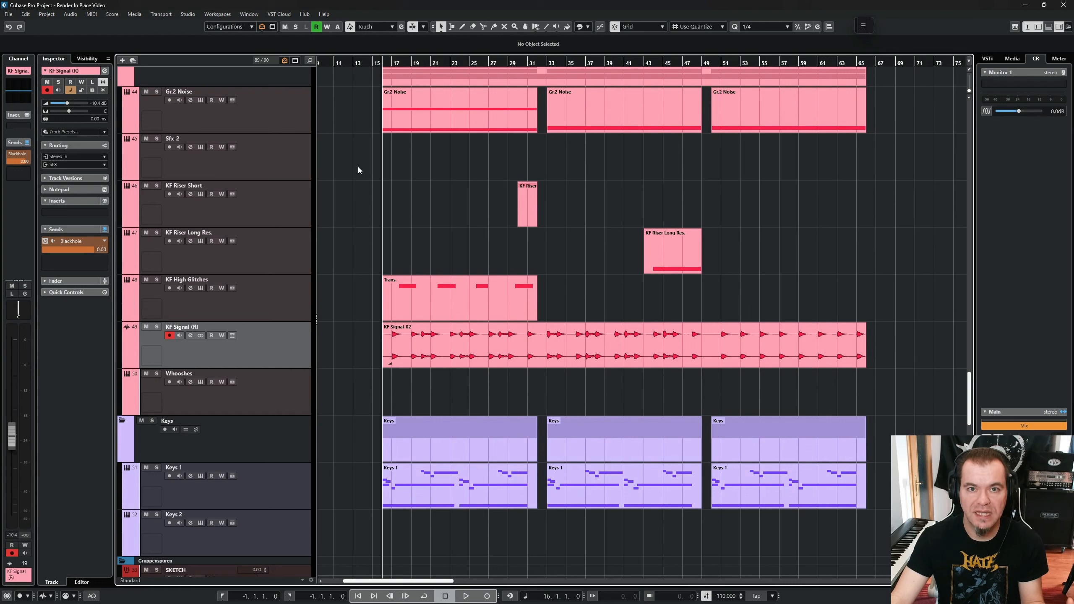
- Show all tracks, including the hidden KF Signal source, and open its first MIDI part in the Key Editor
left_click(284, 61)
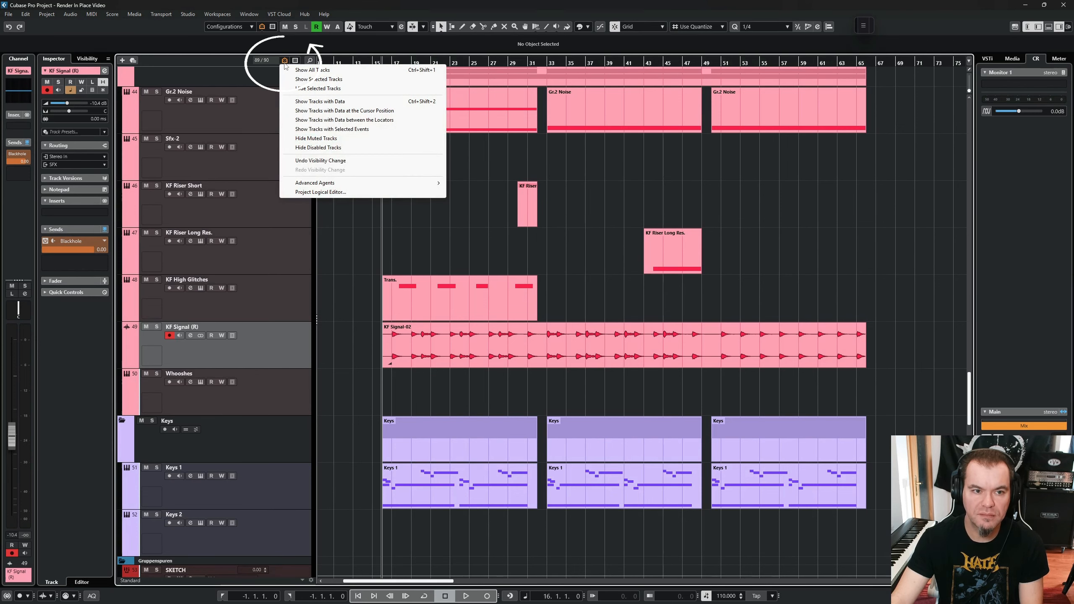
left_click(315, 71)
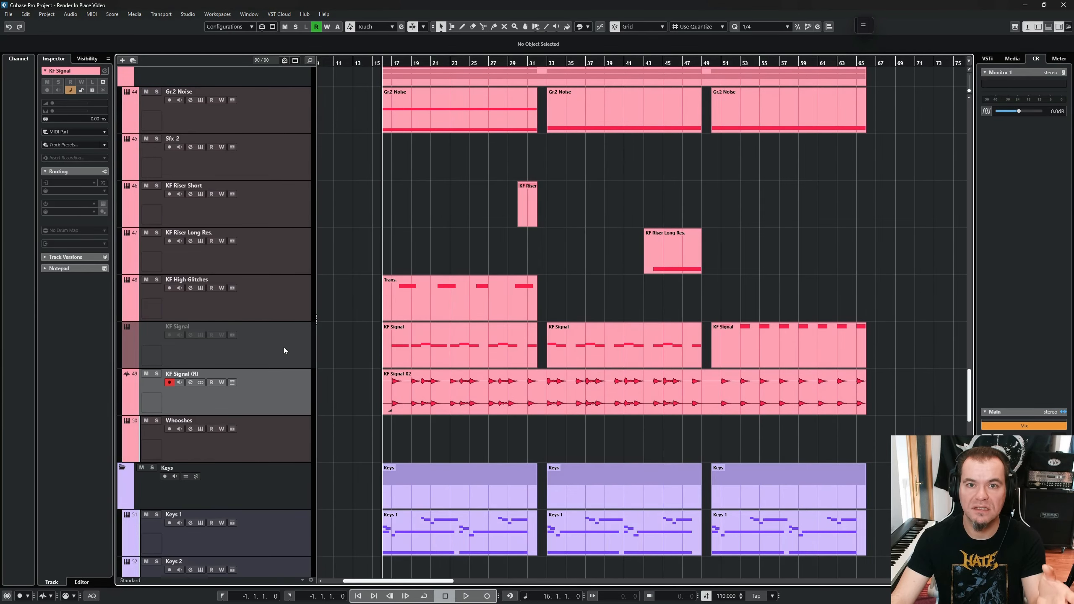
left_click(483, 348)
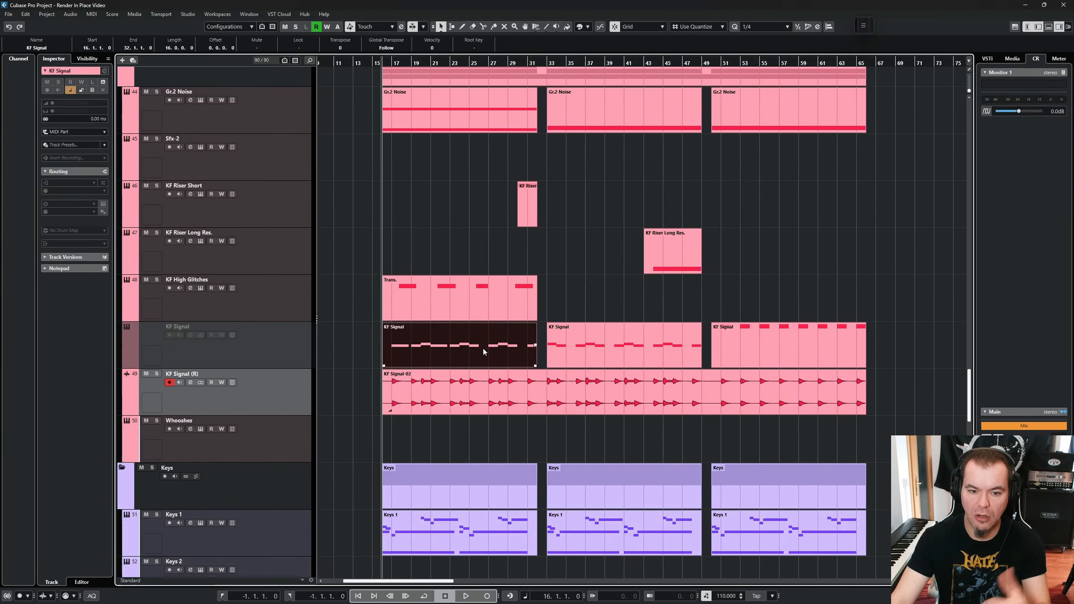
double_click(483, 349)
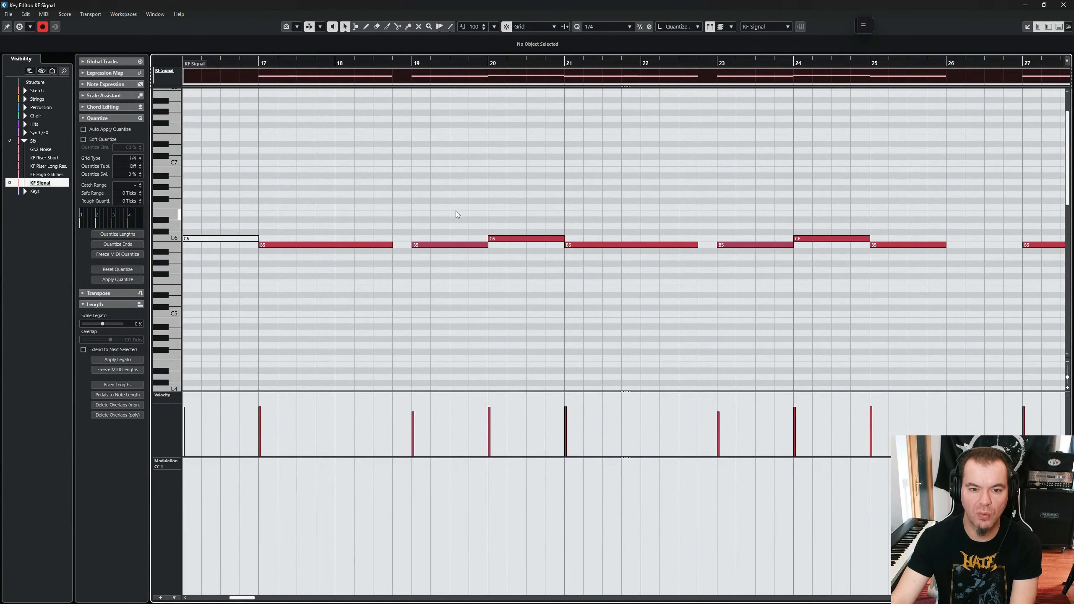
- Close the Key Editor and enable the disabled KF Signal source track
key("ctrl+e")
left_click(560, 279)
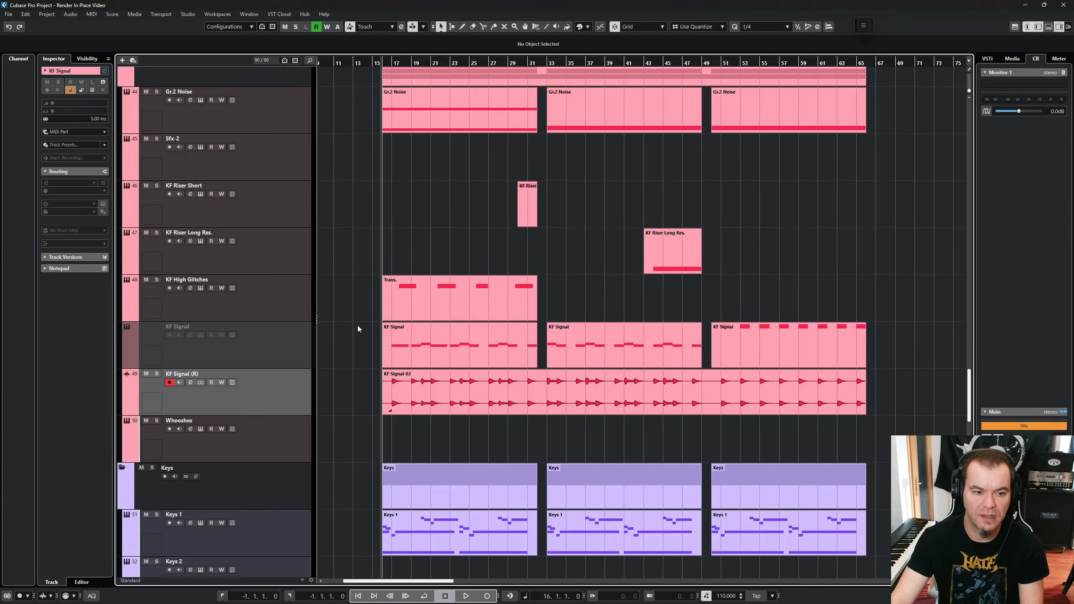
left_click(287, 339)
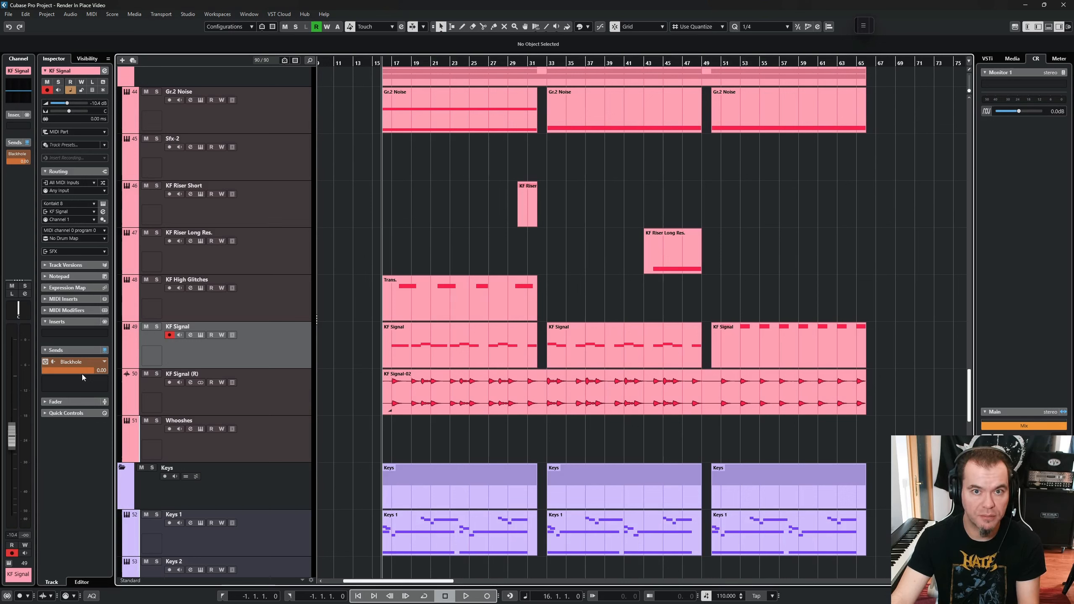
- Disable the KF Signal source track and hide all disabled tracks
left_click(610, 398)
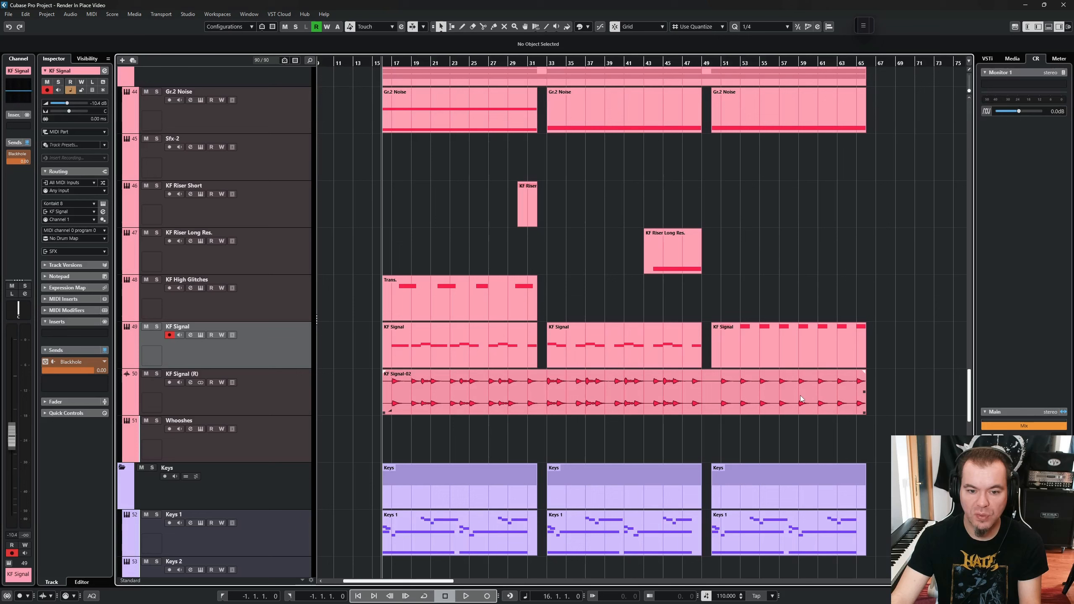
left_click(370, 359)
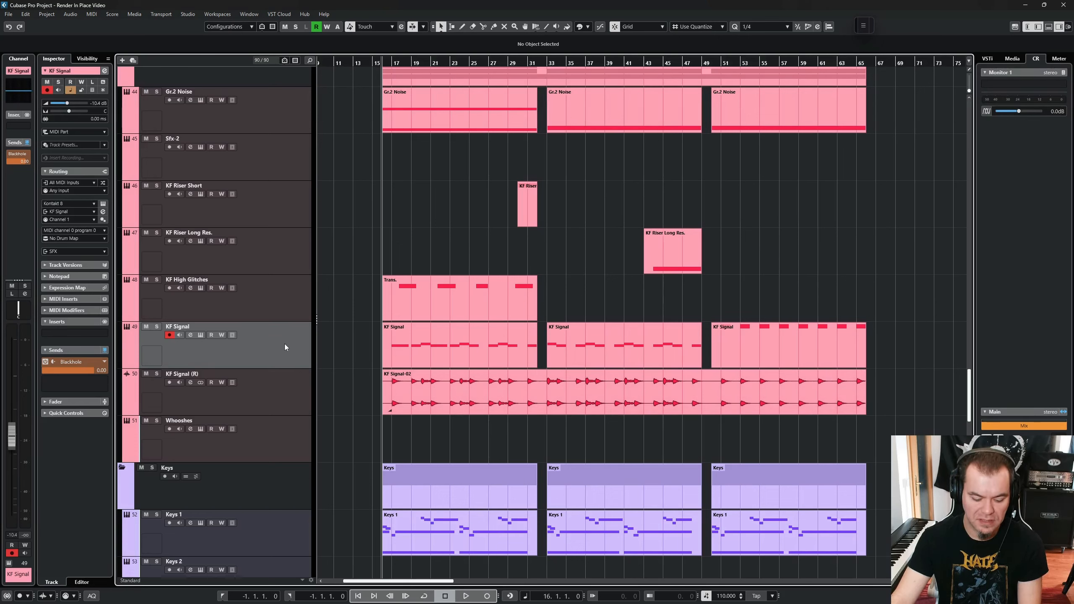
key("shift+d")
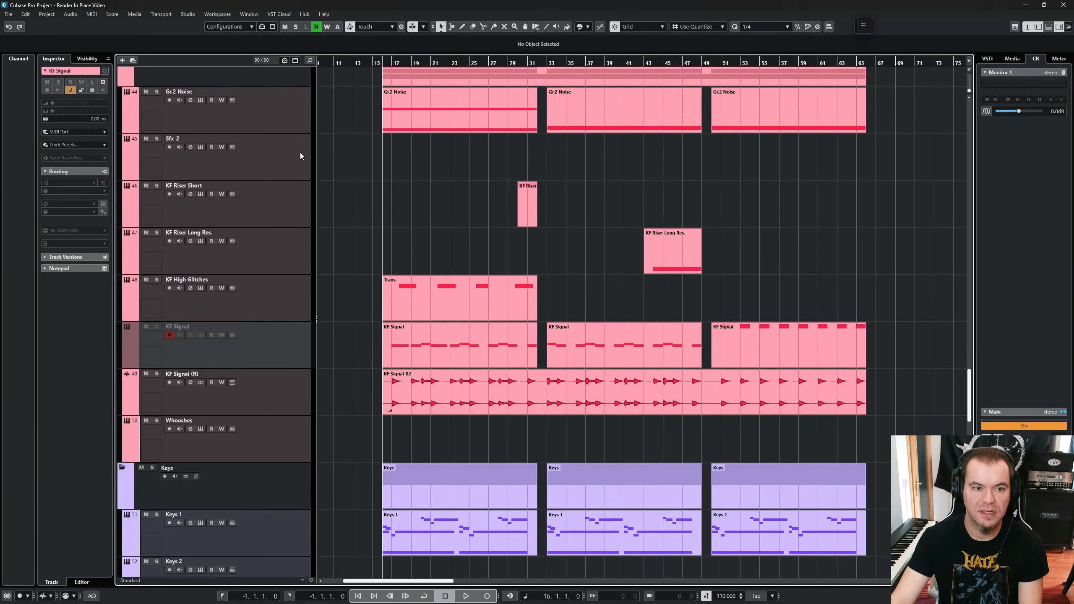
left_click(284, 61)
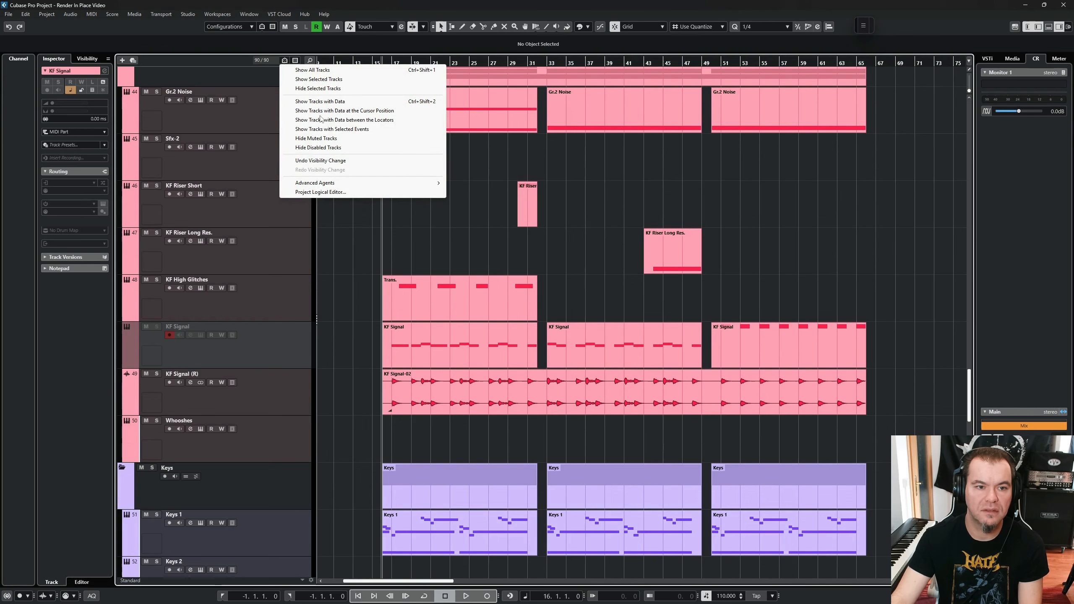
left_click(318, 148)
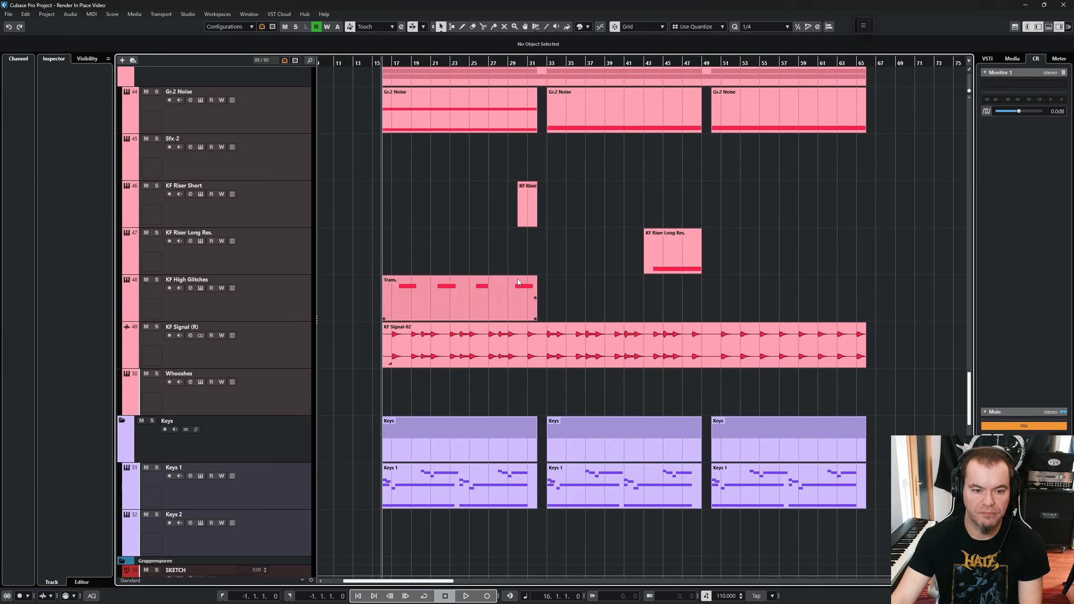
- Render the KF High Glitches track as one 24-bit event with Dry (Transfer Channel Settings), tail mode Off, Disable Source Tracks and Hide Source Tracks
left_click(285, 296)
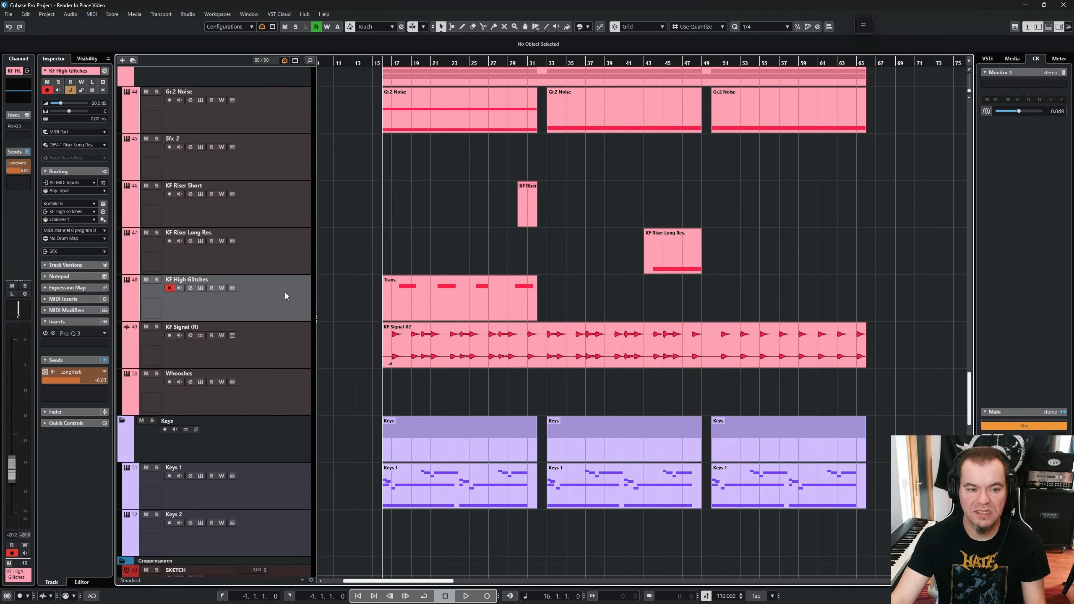
key("alt+r")
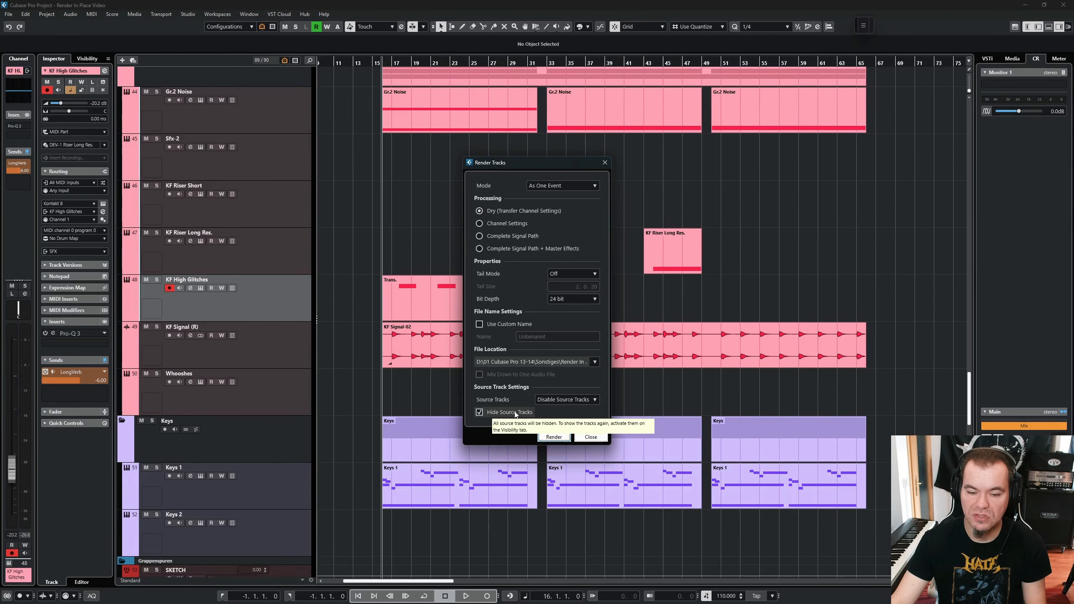
left_click(552, 437)
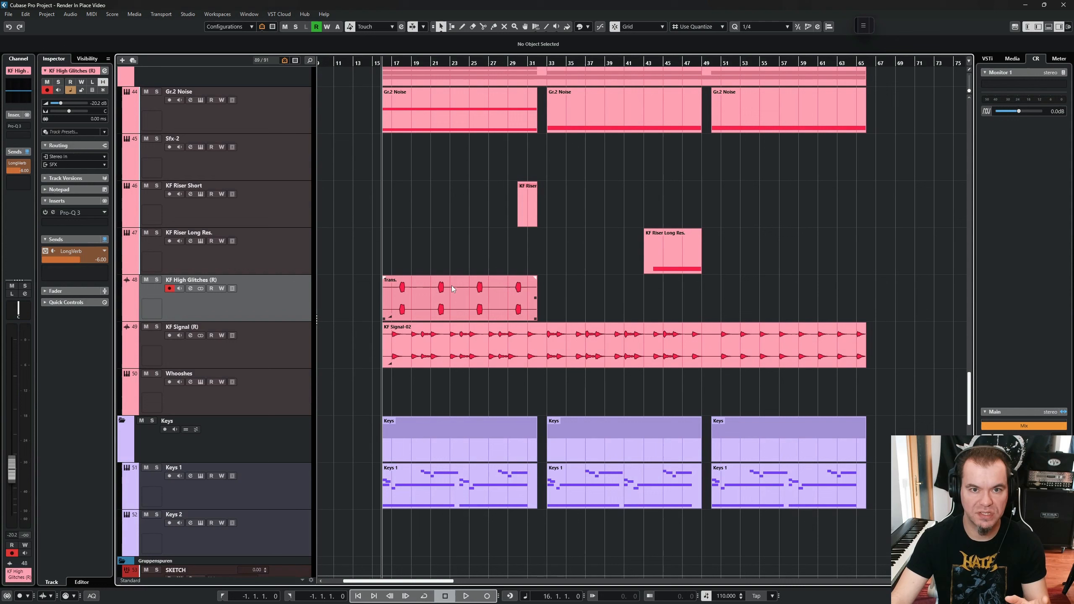
- Show all tracks including the hidden render sources, and hide the disabled tracks again
left_click(284, 61)
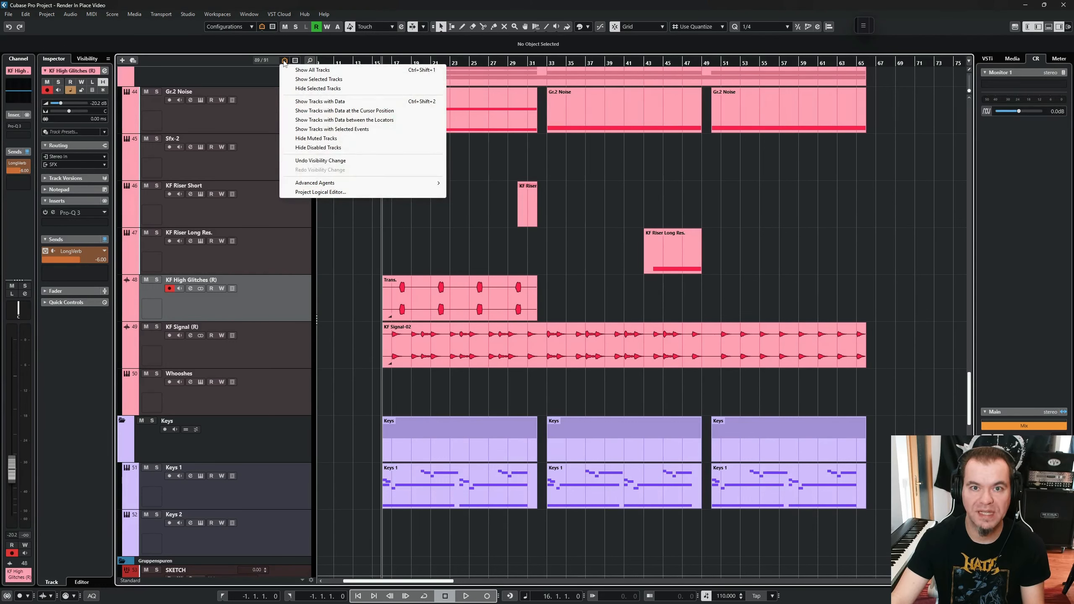
left_click(322, 69)
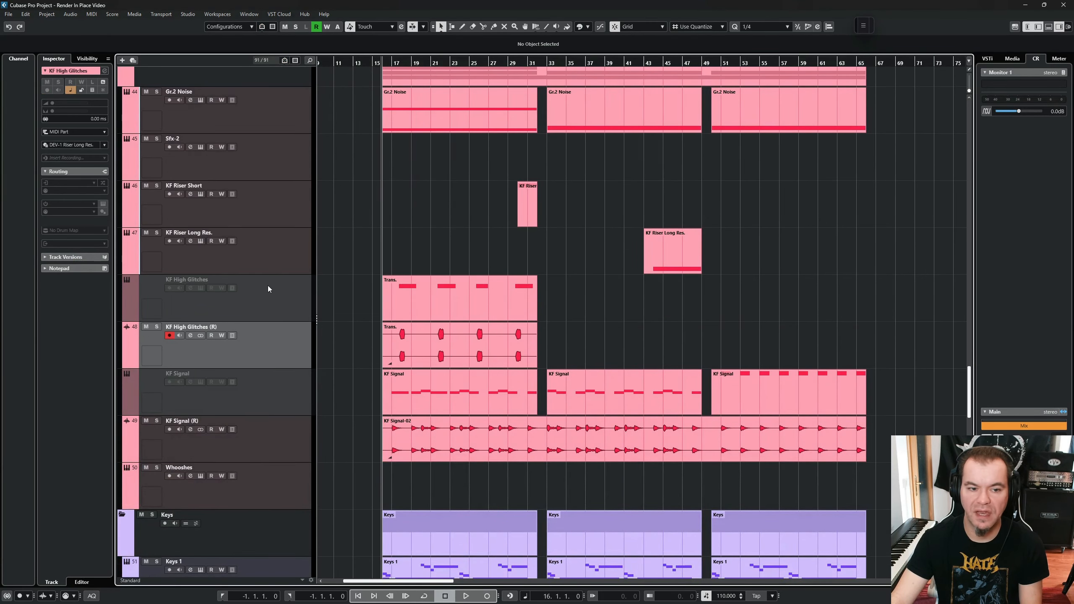
left_click(284, 61)
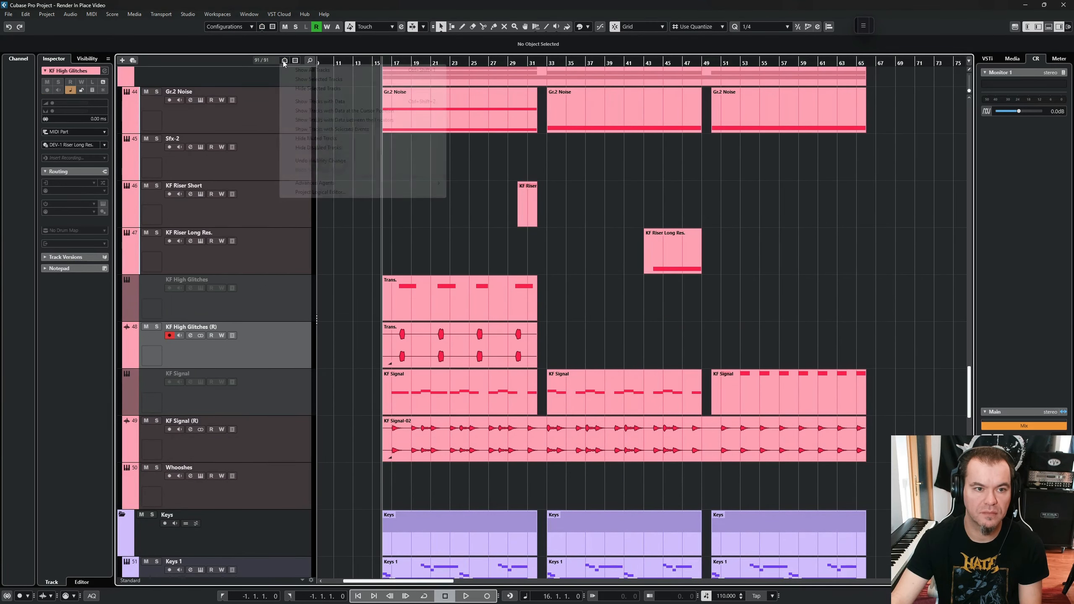
left_click(325, 147)
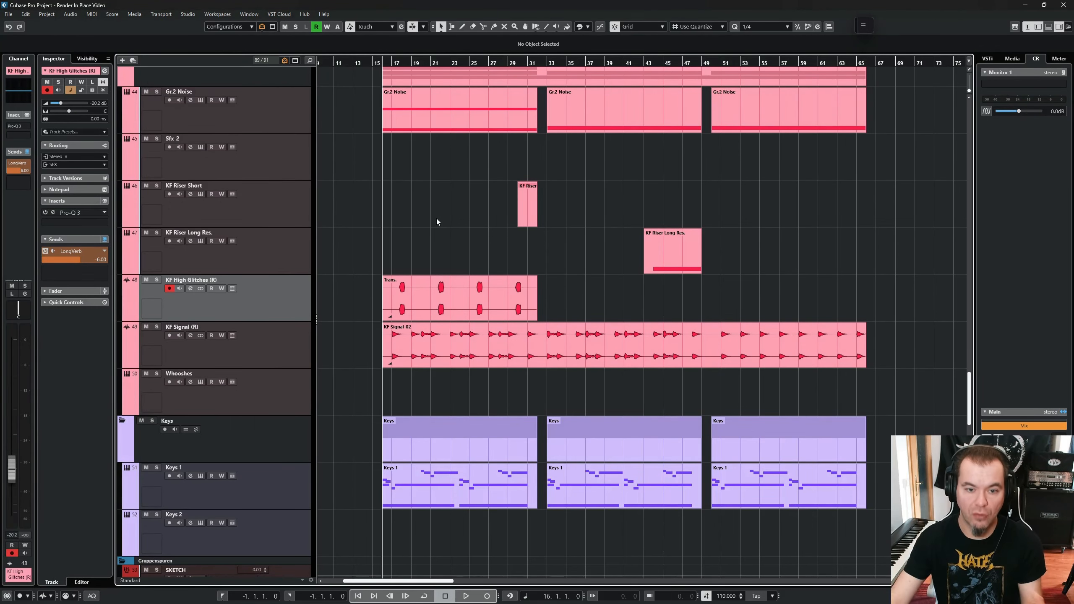
left_click(9, 14)
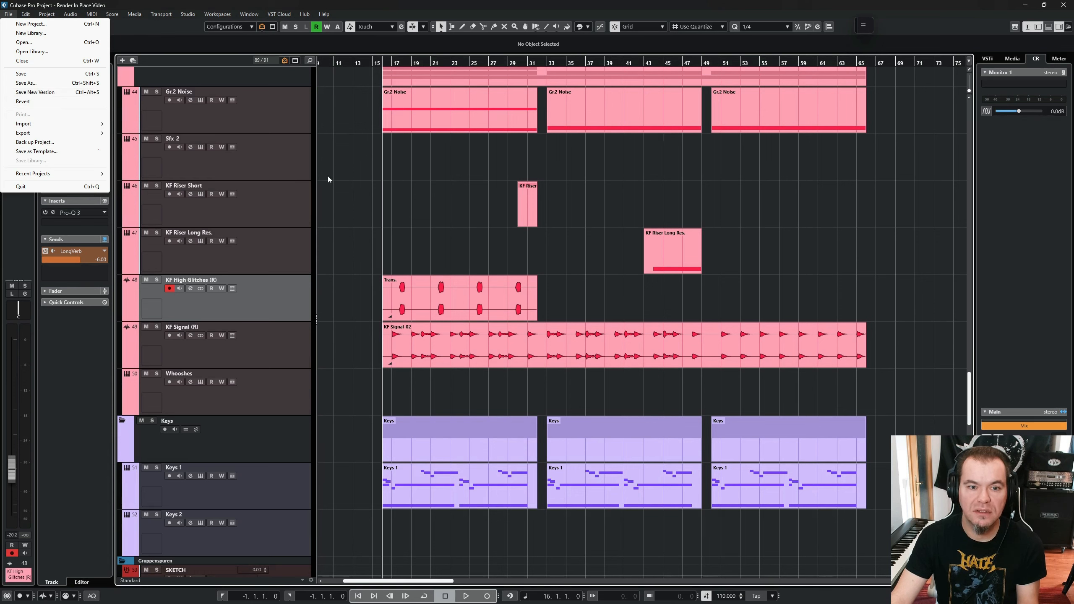
left_click(459, 202)
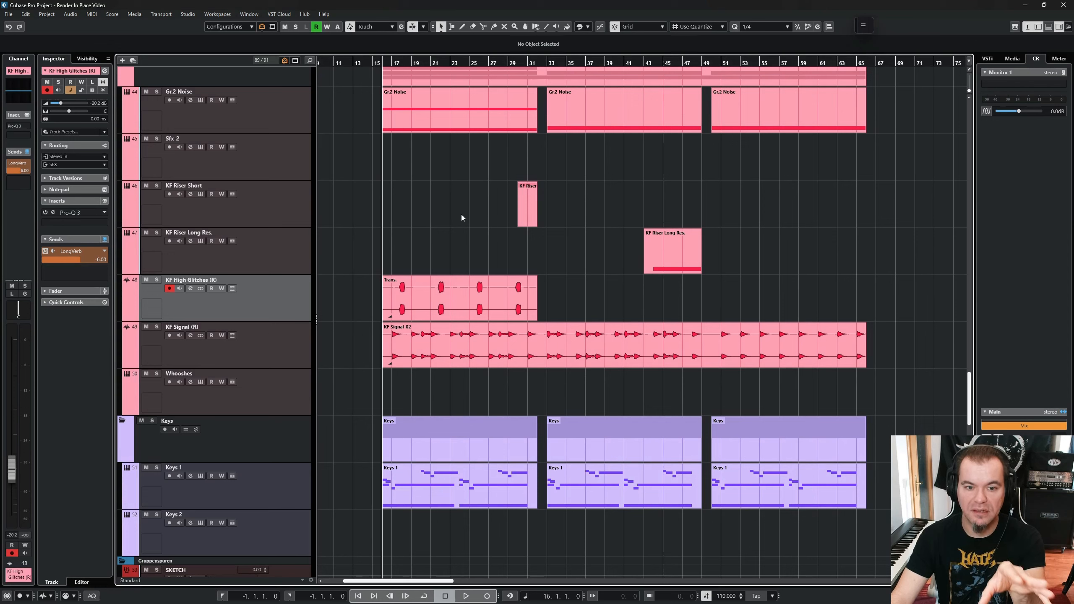
left_click(436, 297)
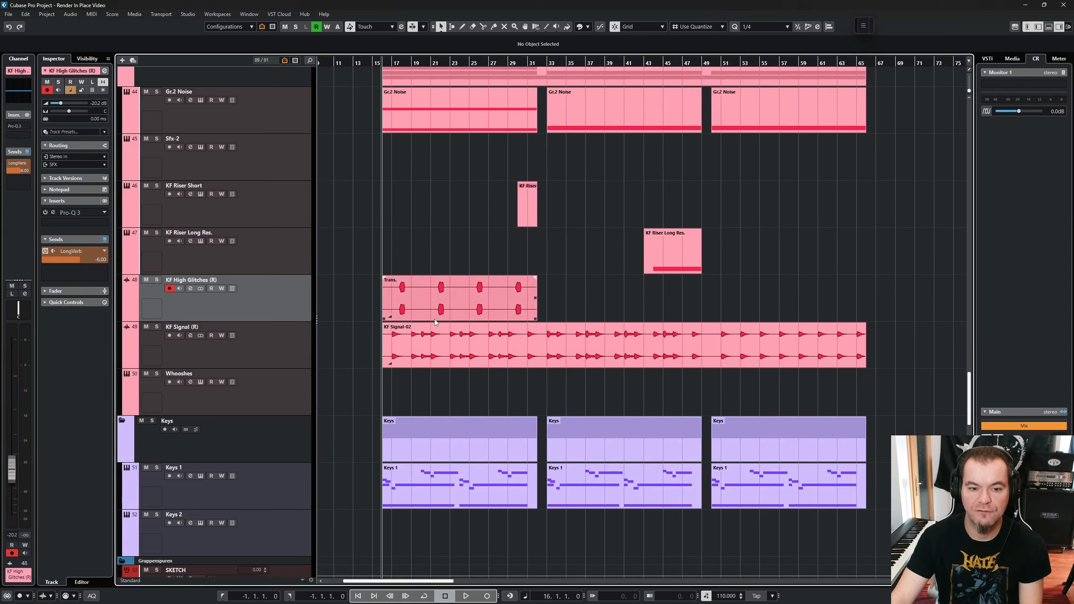
- Select the rendered KF Signal (R) track
left_click(264, 284)
left_click(284, 339)
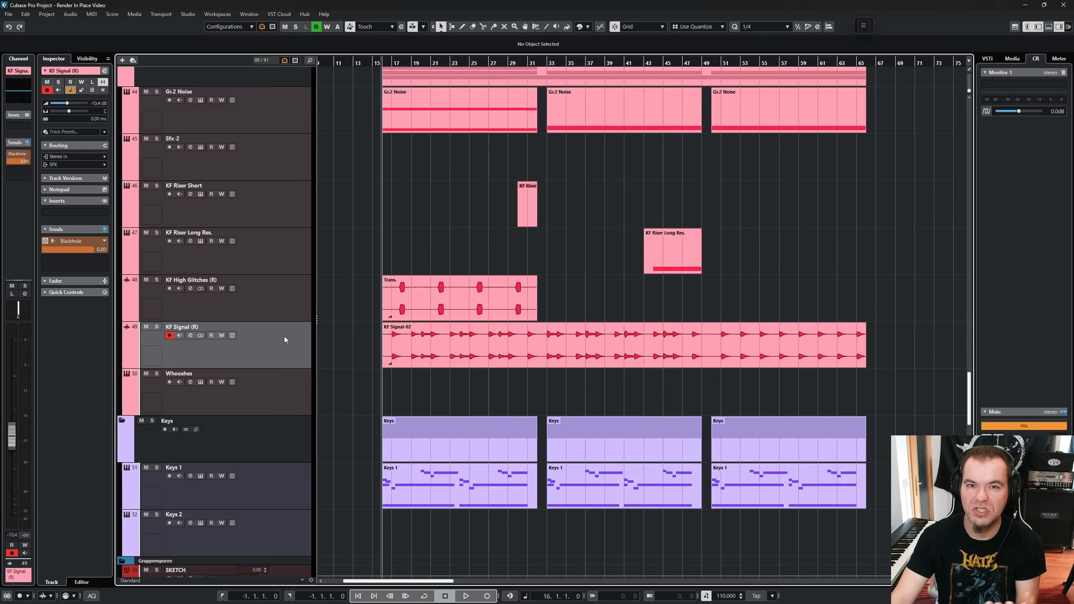
left_click(528, 354)
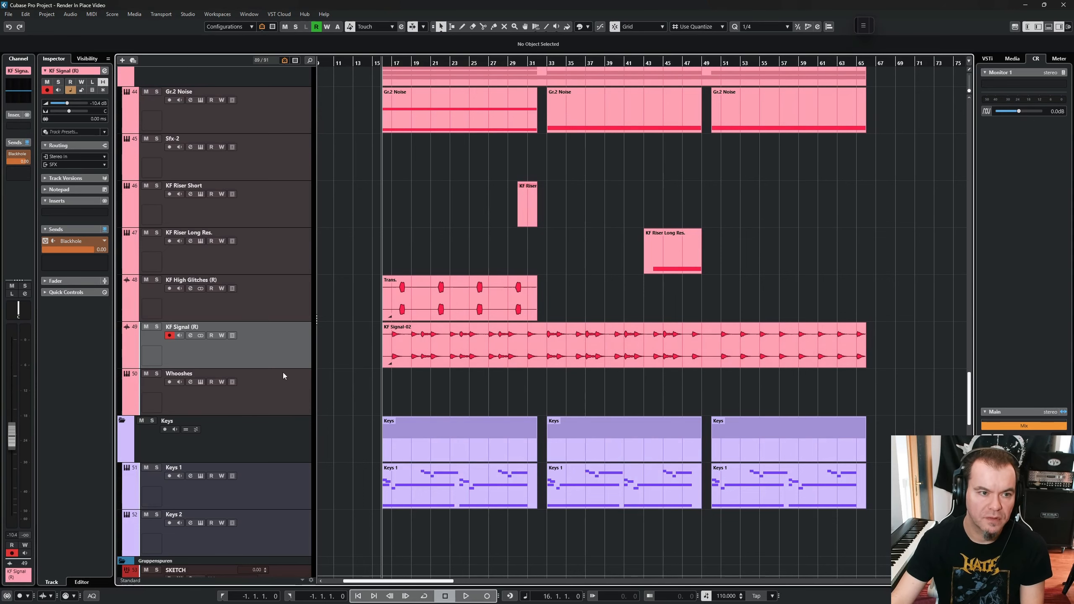
- Show all tracks and open the first MIDI part of the disabled KF Signal track in the Key Editor
left_click(285, 60)
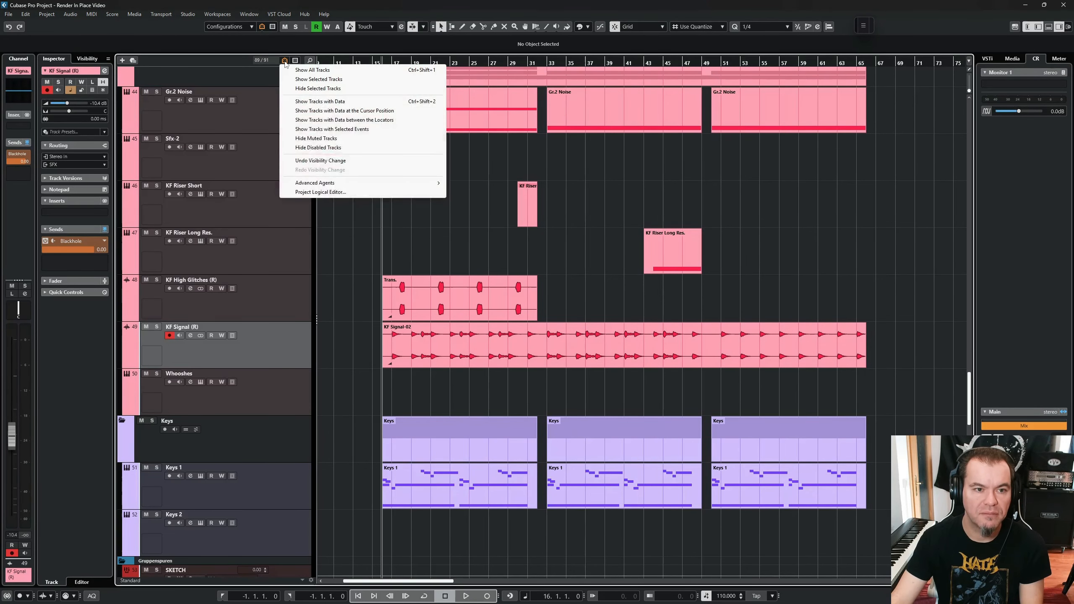
left_click(307, 71)
scroll(507, 299, "down", 2)
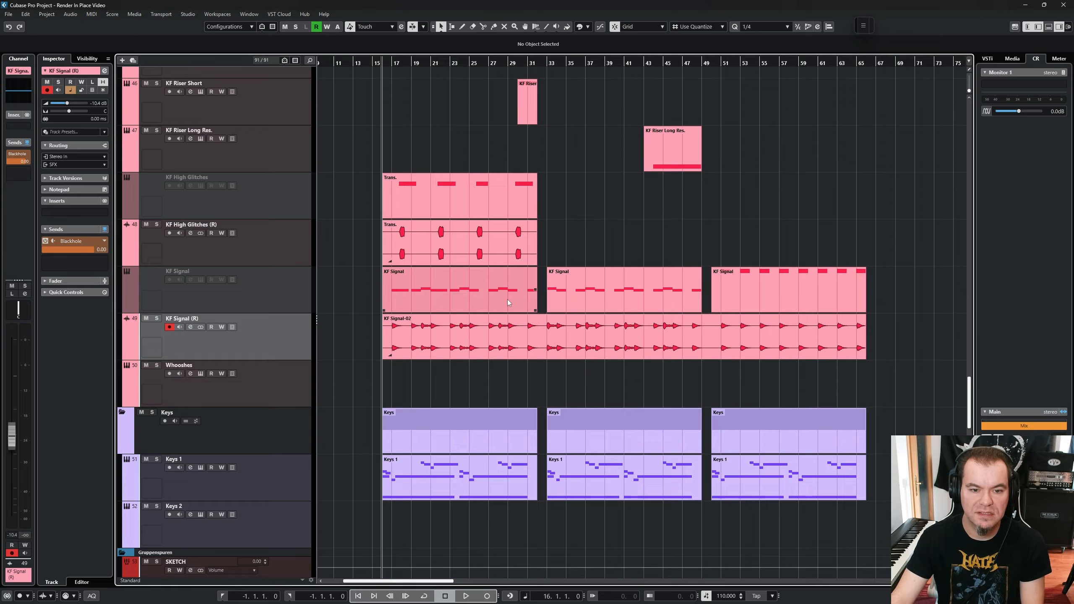
double_click(457, 288)
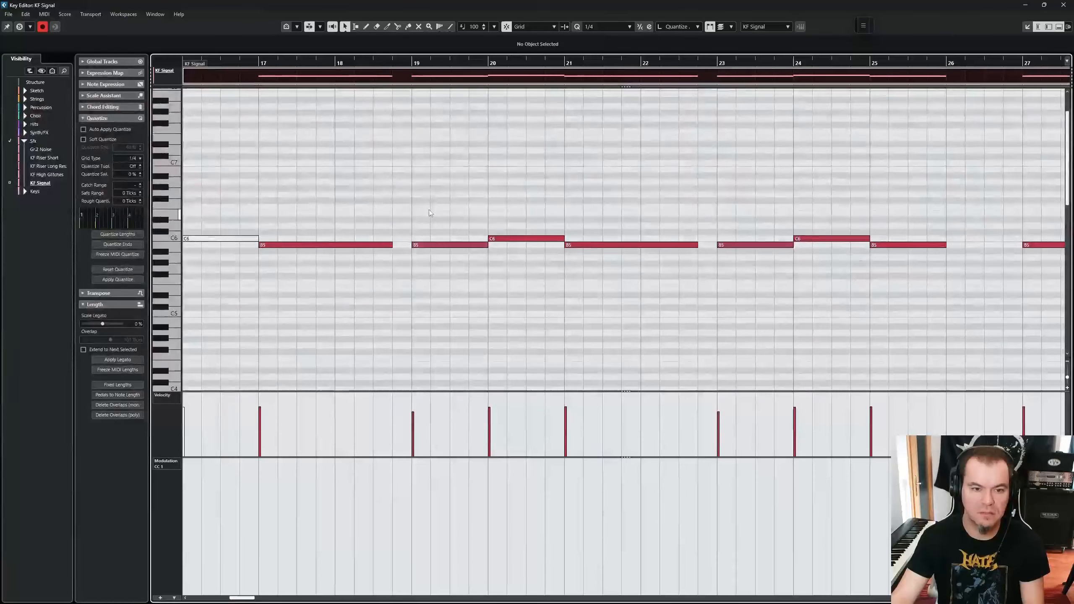
- Transpose the note at bar 19 up three semitones to D6 and close the Key Editor
left_click_drag(426, 217, 464, 271)
key("Up")
key("Up")
key("Up")
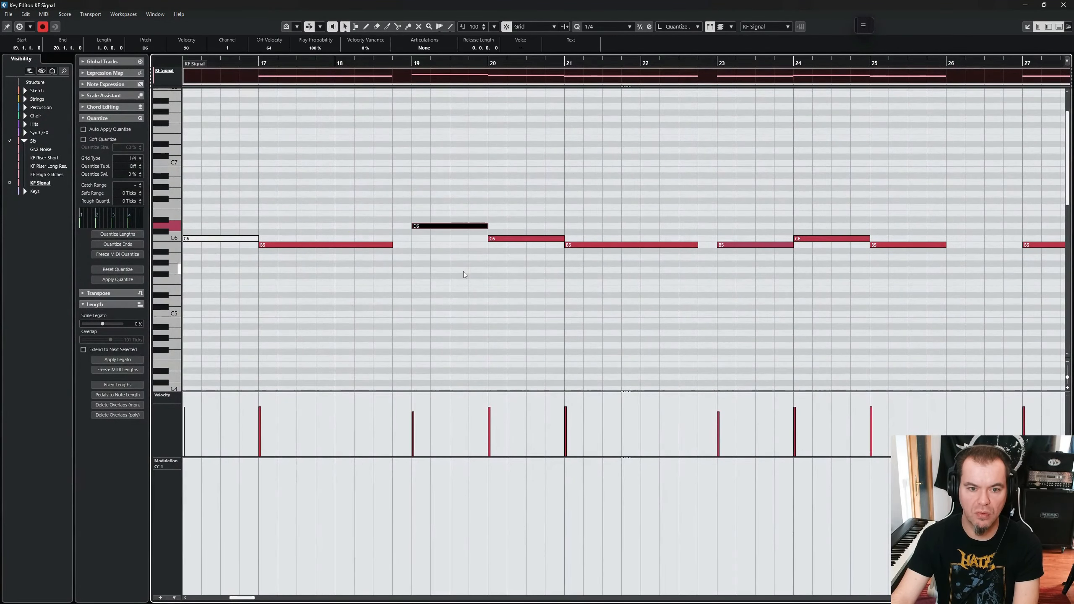
left_click(451, 279)
key("Escape")
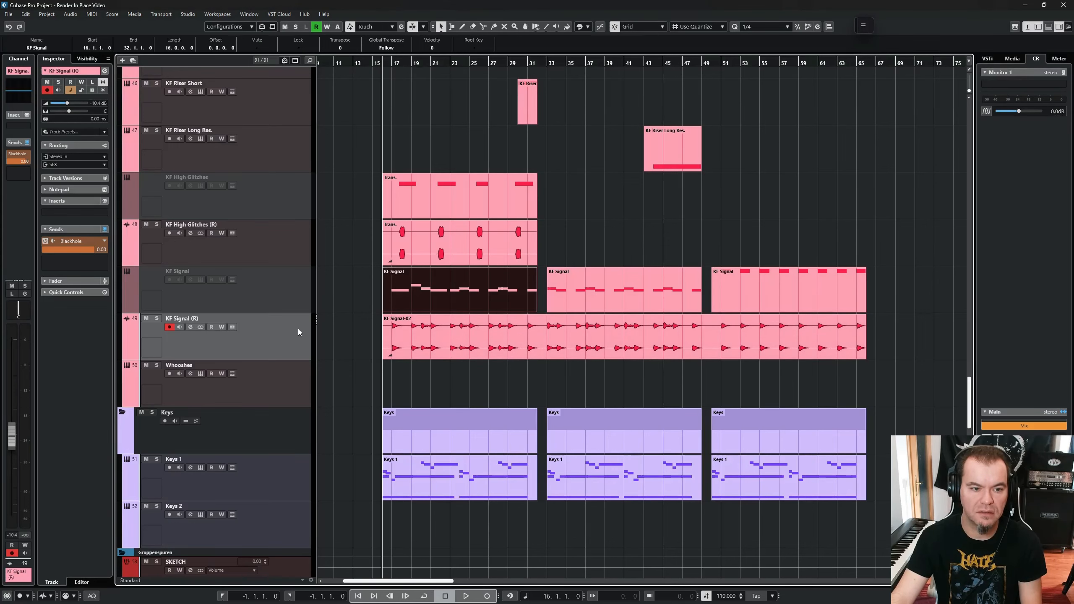
- Delete the outdated rendered KF Signal (R) track
key("Delete")
key("Return")
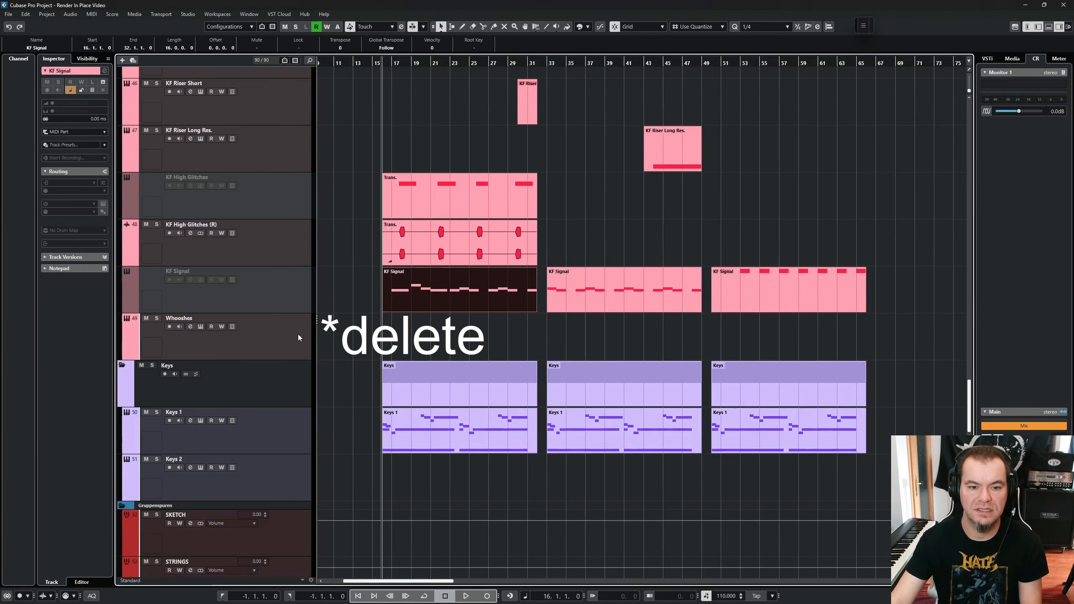
- Enable the edited KF Signal track and render it as one dry 24-bit event with tail mode Off, disabling and hiding the source track
left_click(514, 331)
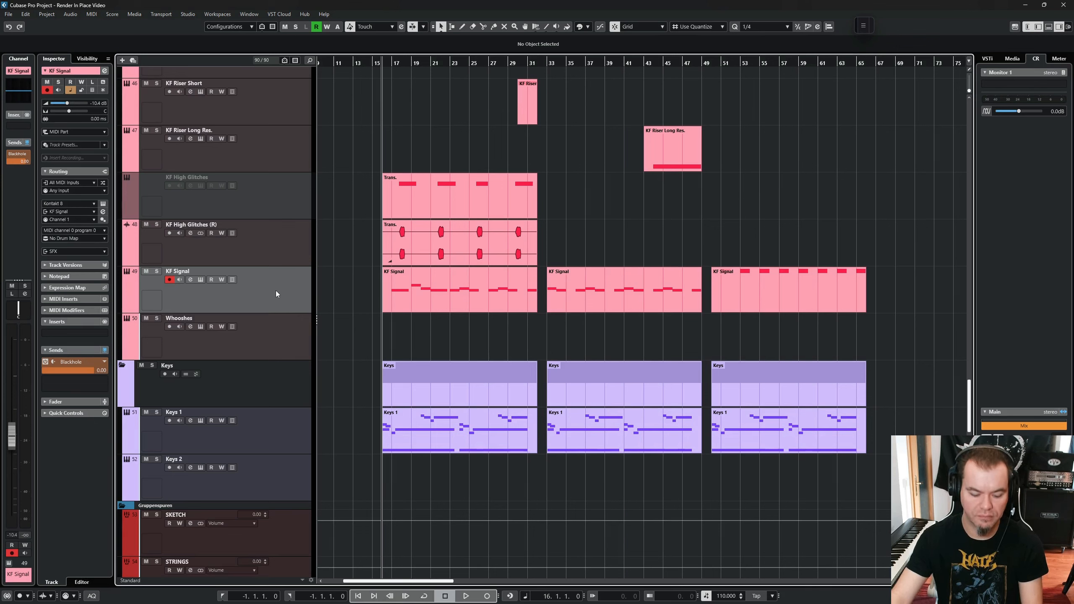
key("alt+r")
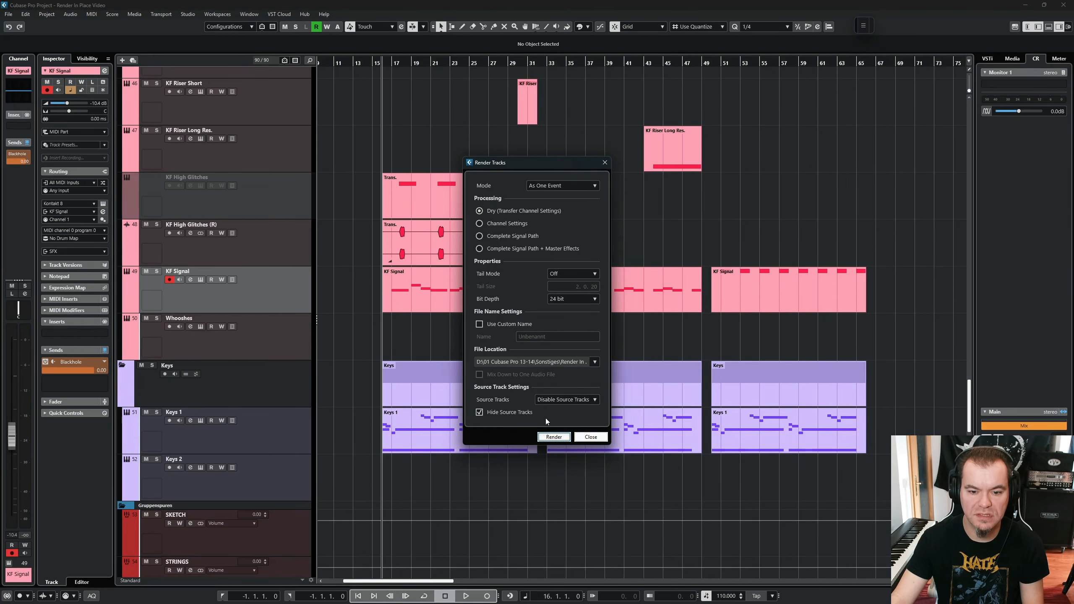
left_click(551, 438)
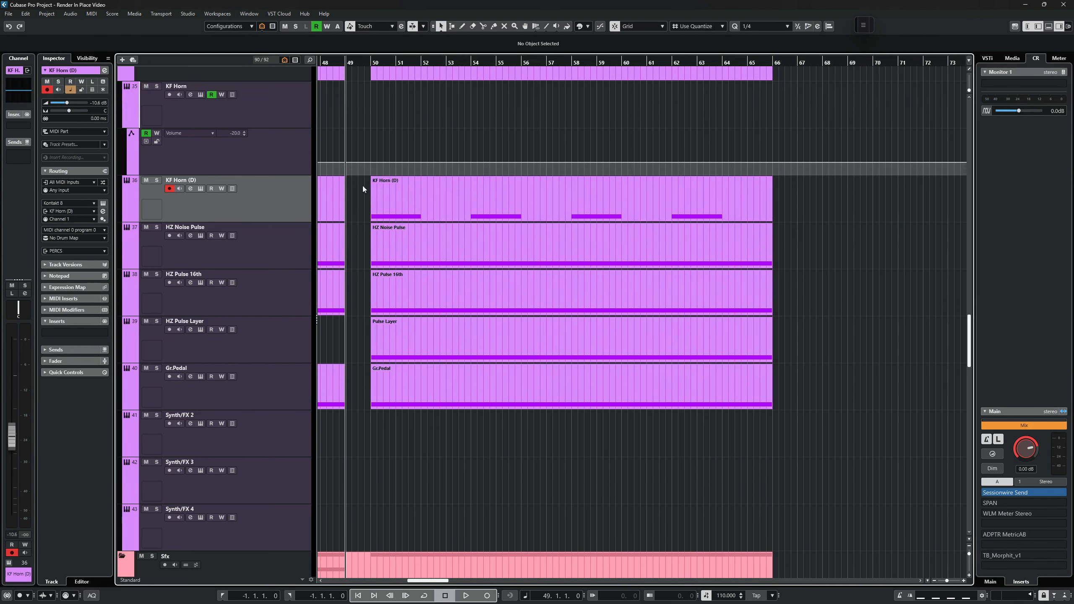
- Render the five parts from bar 50, KF Horn (D) to Gr.Pedal, with Channel Settings, mixed down to one file named Layer 1, muting source events
left_click_drag(357, 197, 690, 445)
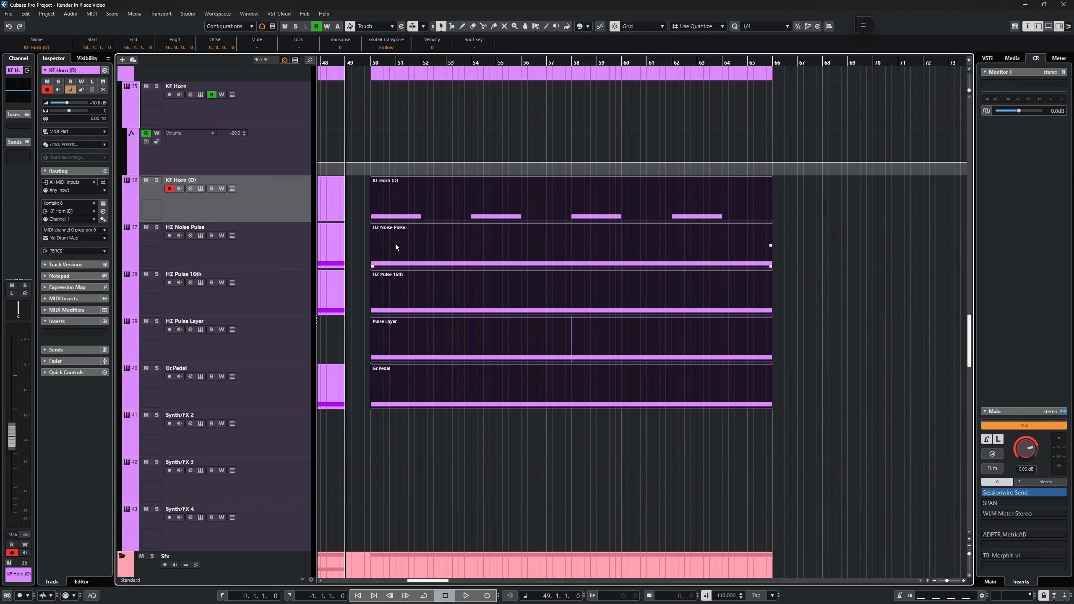
key("ctrl+alt+r")
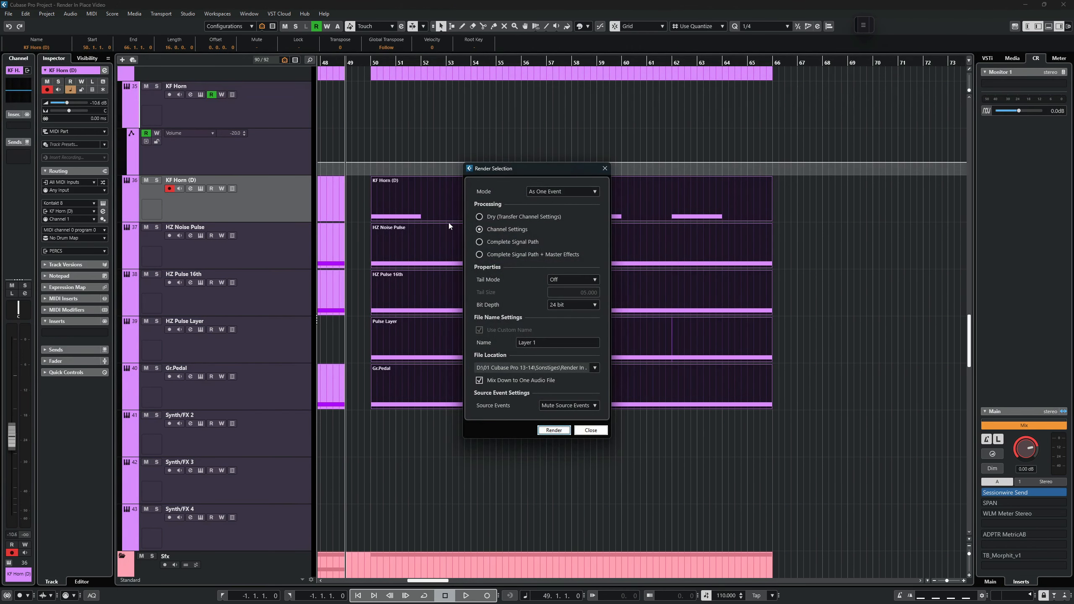
left_click(479, 217)
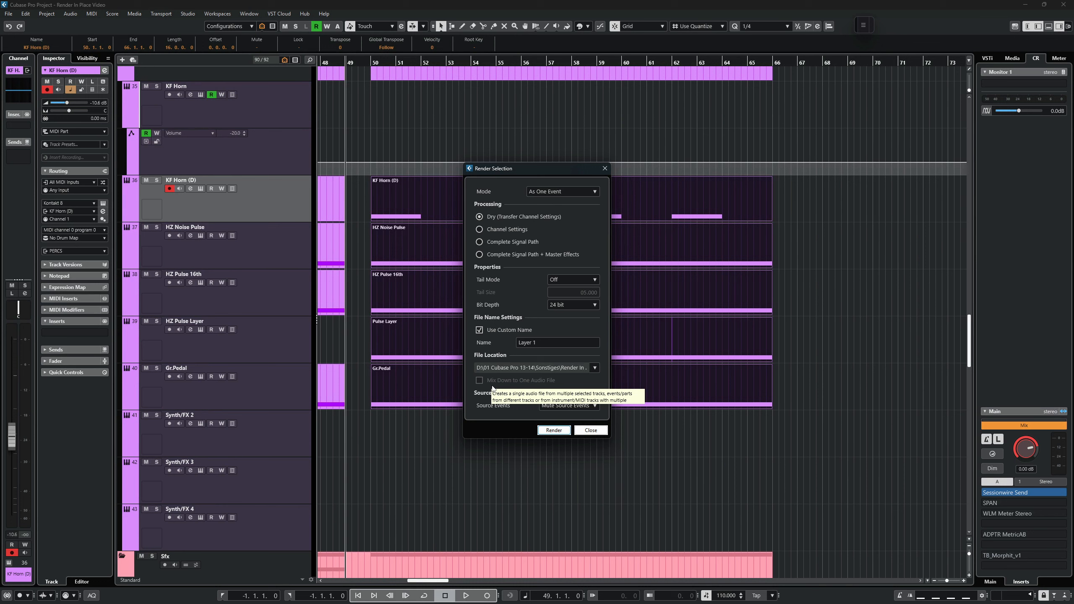
left_click(489, 230)
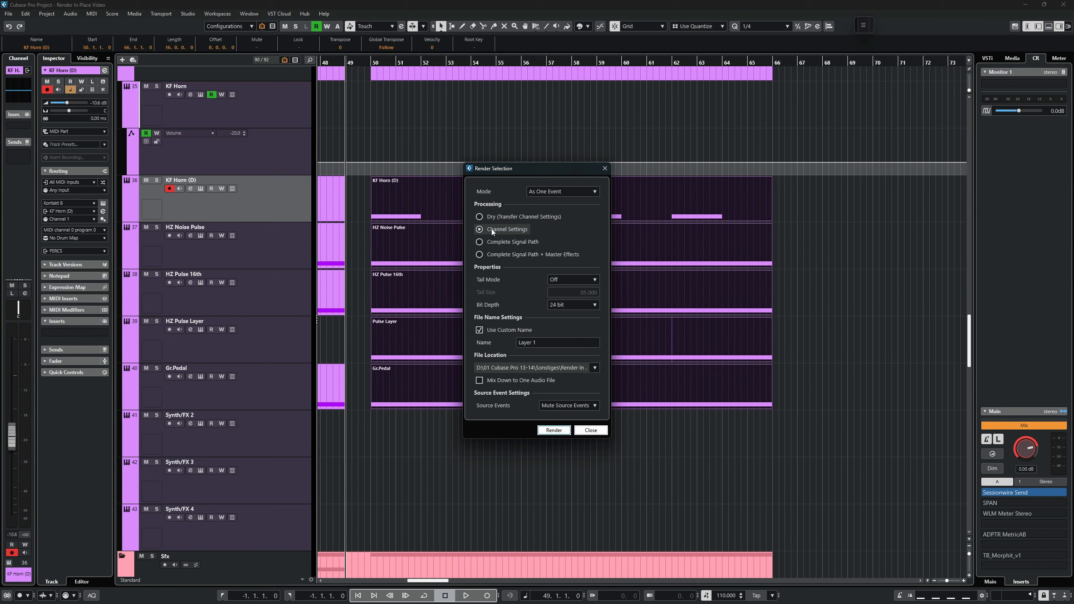
left_click(483, 385)
left_click(554, 430)
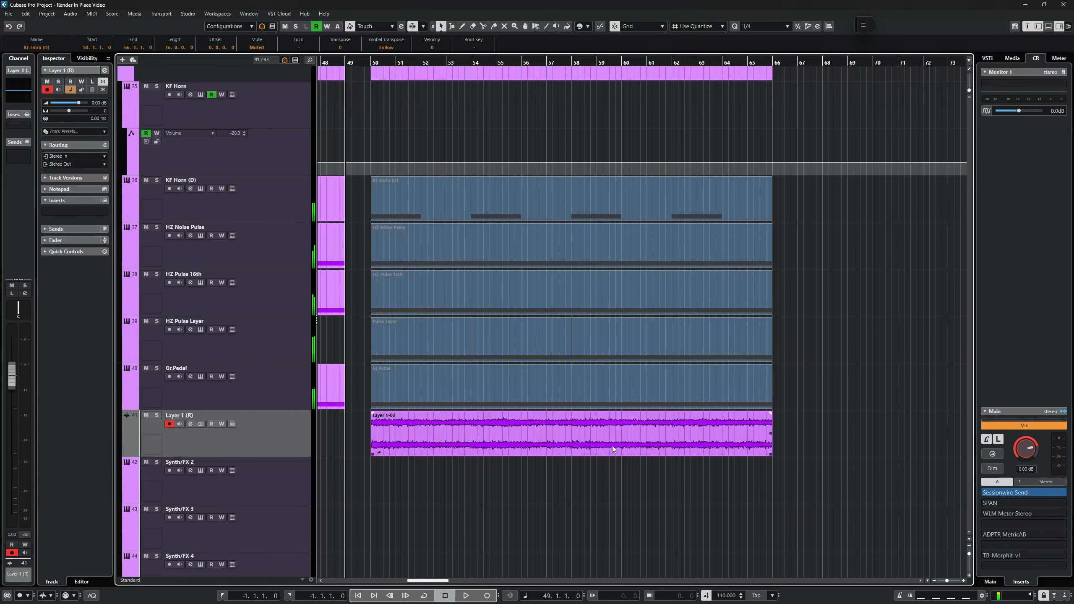
left_click(557, 474)
- Set up a render of the KF Horn (D) through Gr.Pedal tracks with Channel Settings and Mix Down to One Audio File, and open the name for editing
scroll(520, 461, "down", 3)
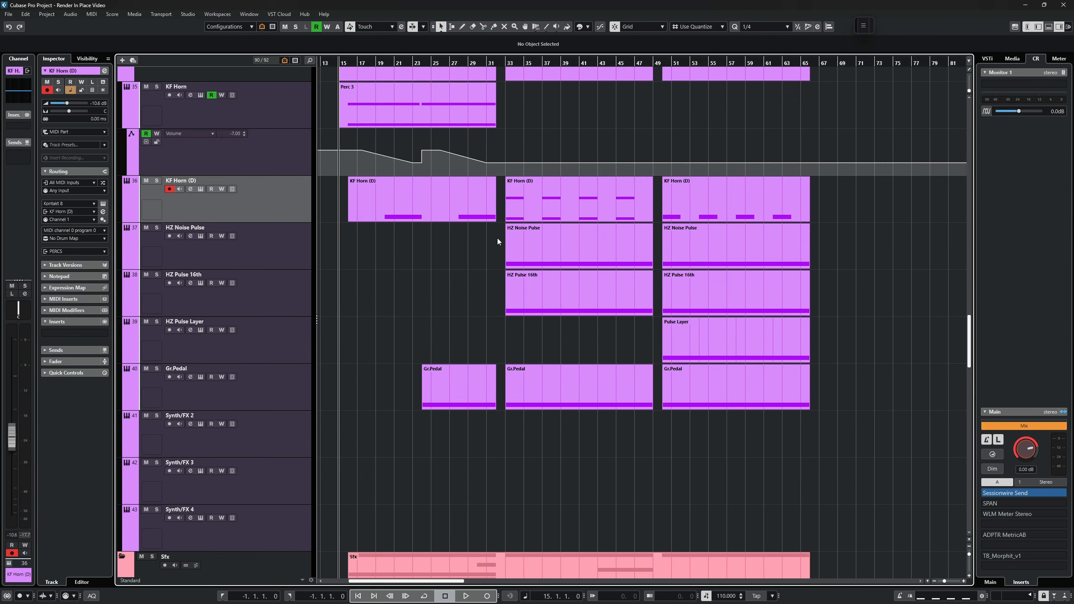
left_click(545, 249)
left_click(389, 256)
left_click(283, 381, "shift")
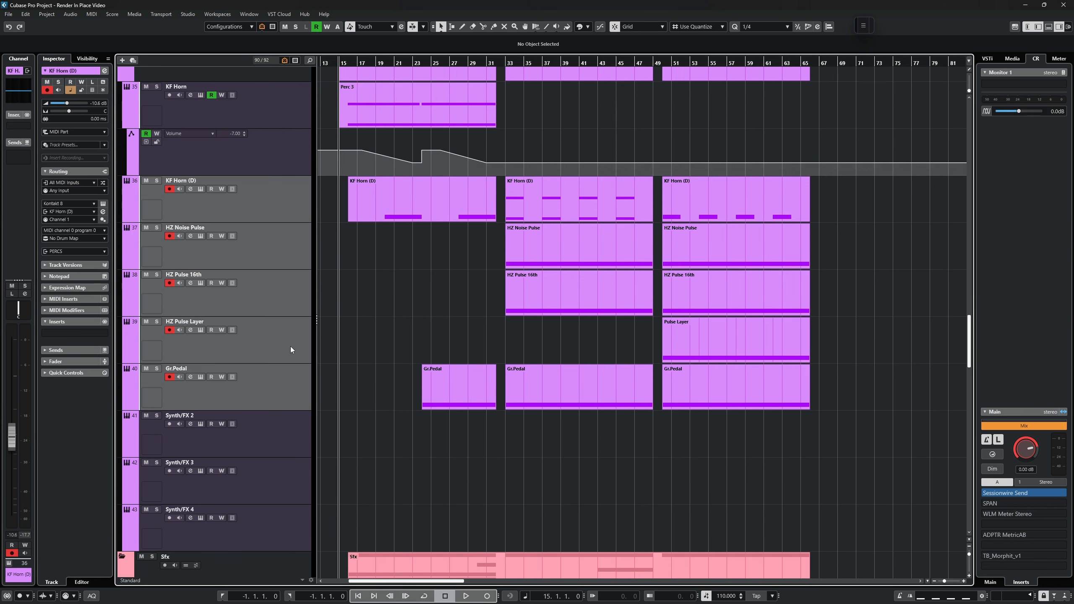
key("alt+r")
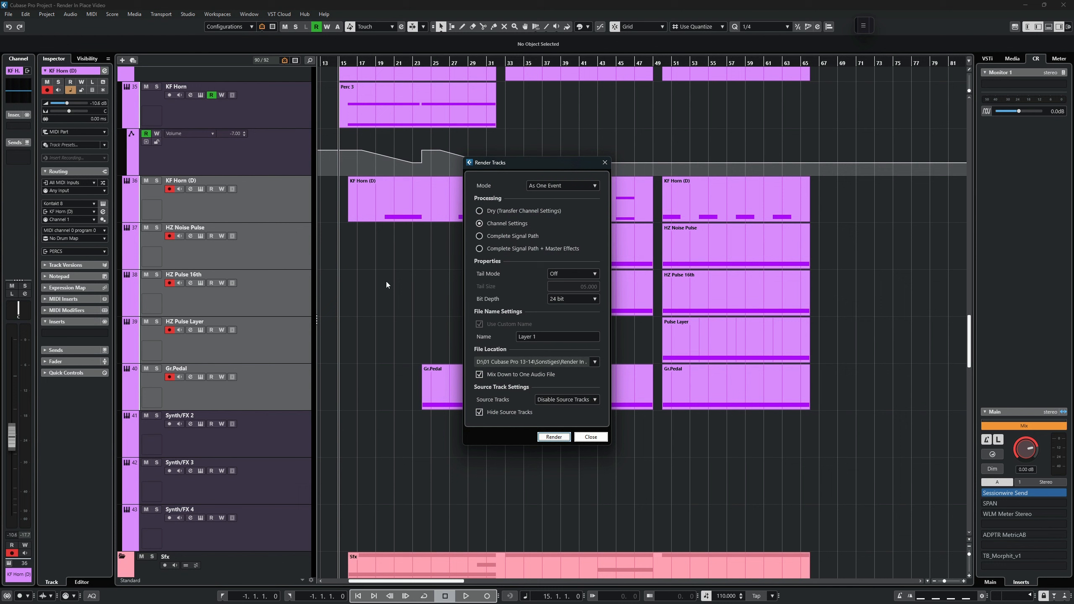
left_click(498, 210)
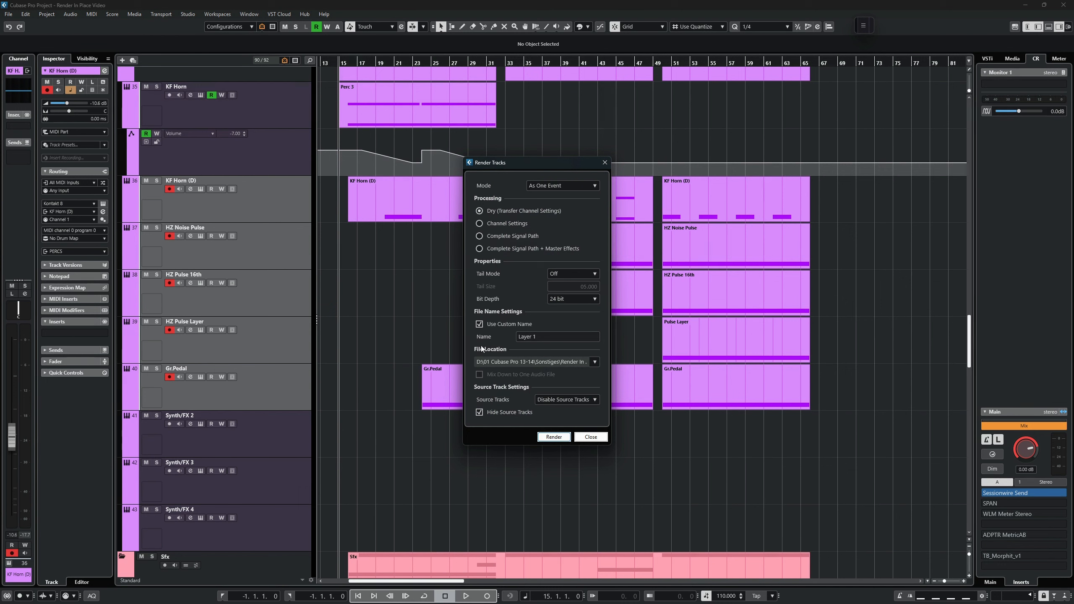
left_click(500, 223)
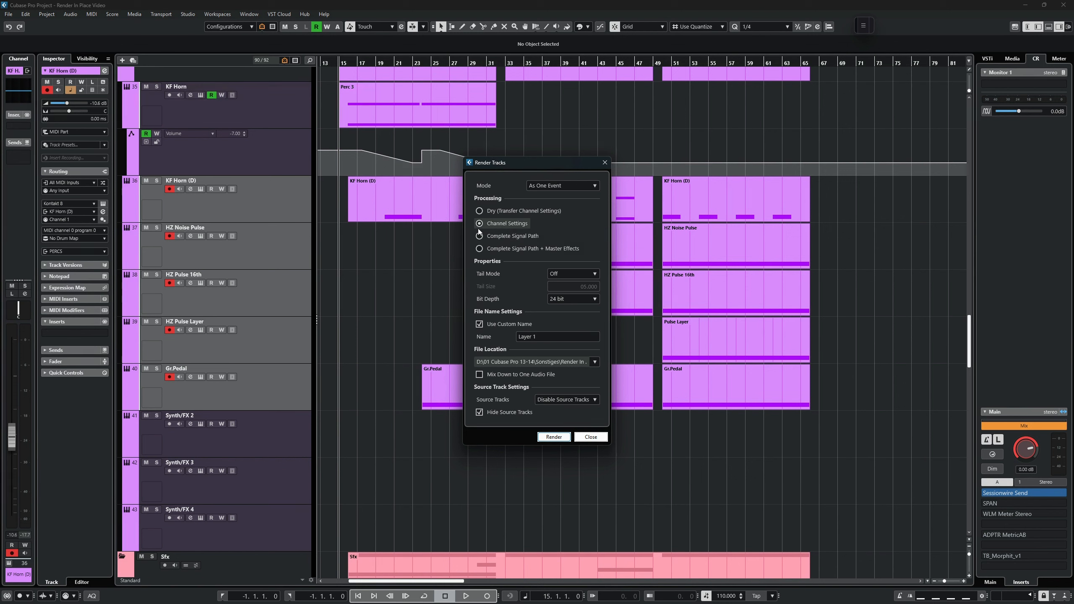
left_click(487, 375)
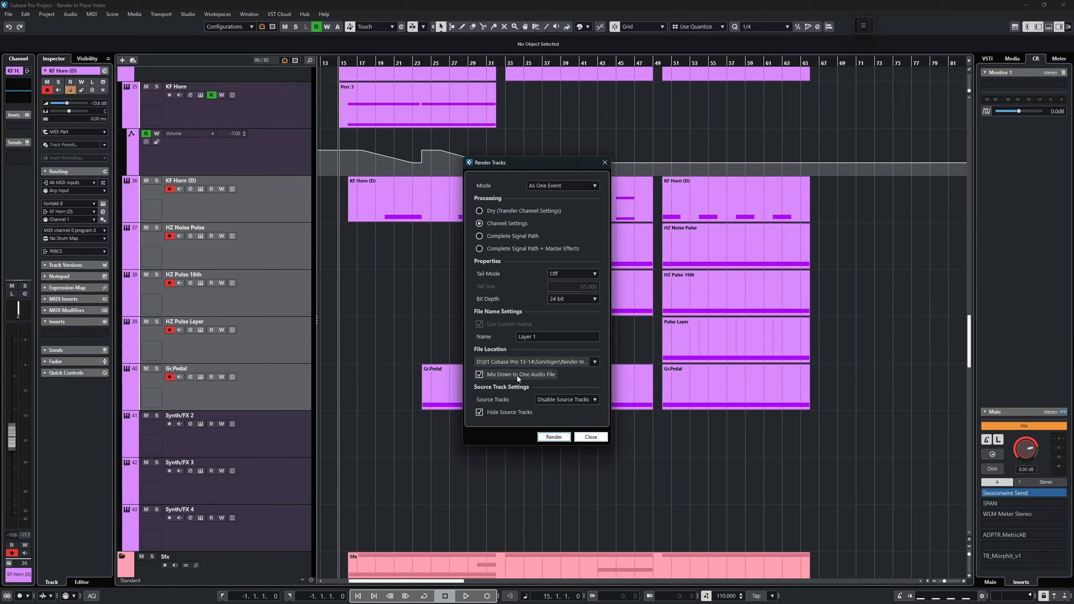
left_click(538, 337)
left_click(540, 337)
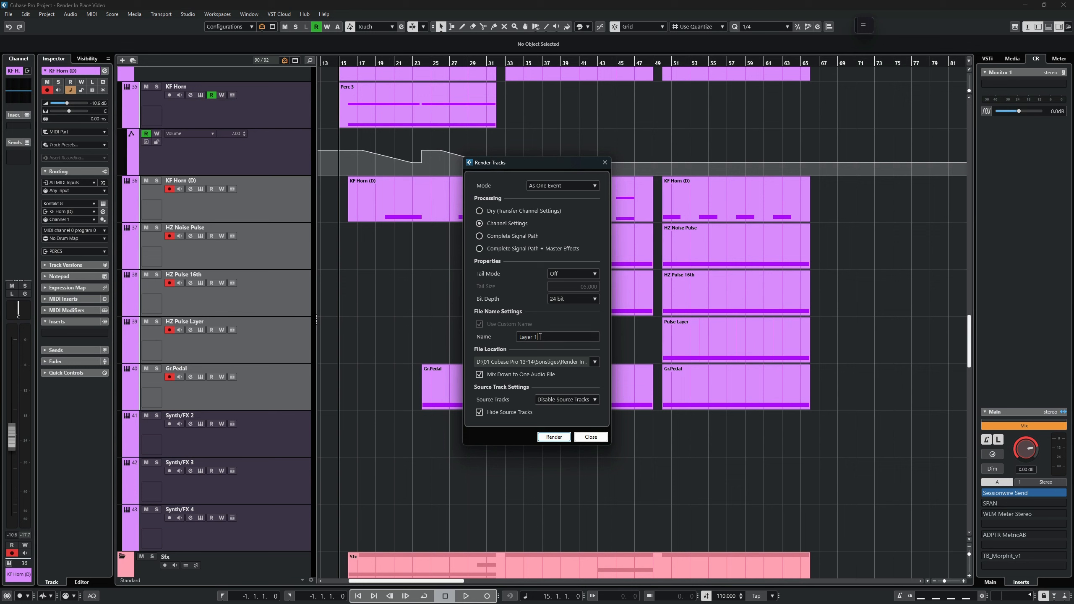